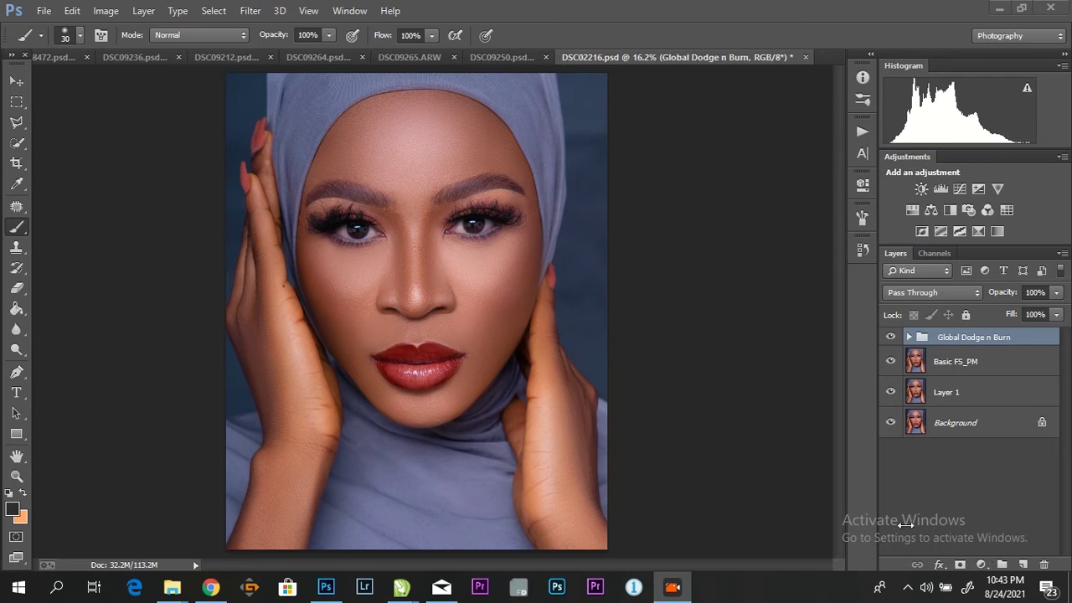
# Create a new action set named "eye and teeth"
pyautogui.click(867, 541)
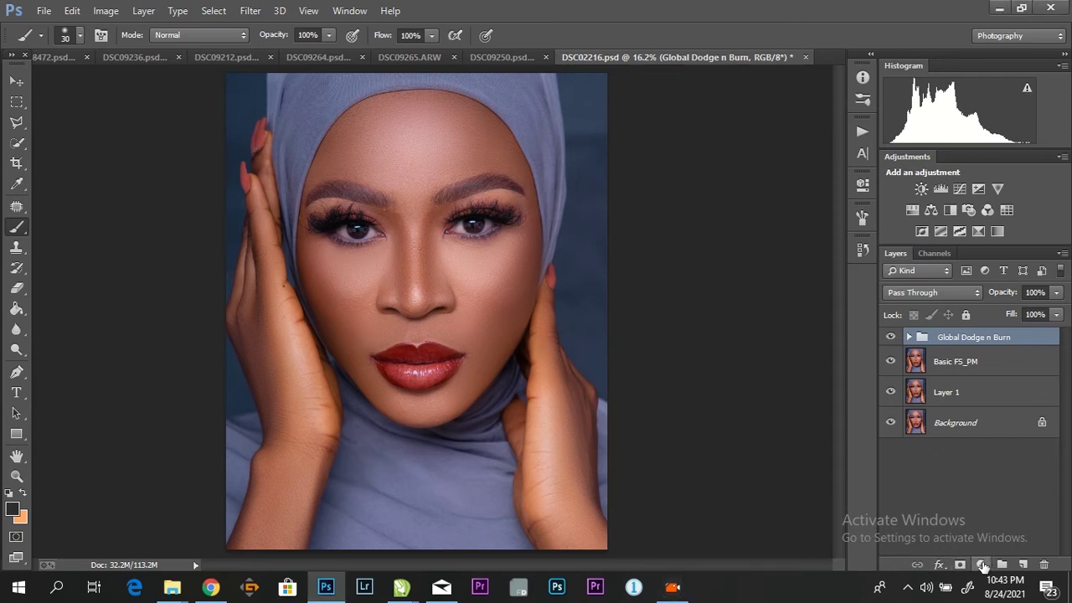
pyautogui.click(862, 130)
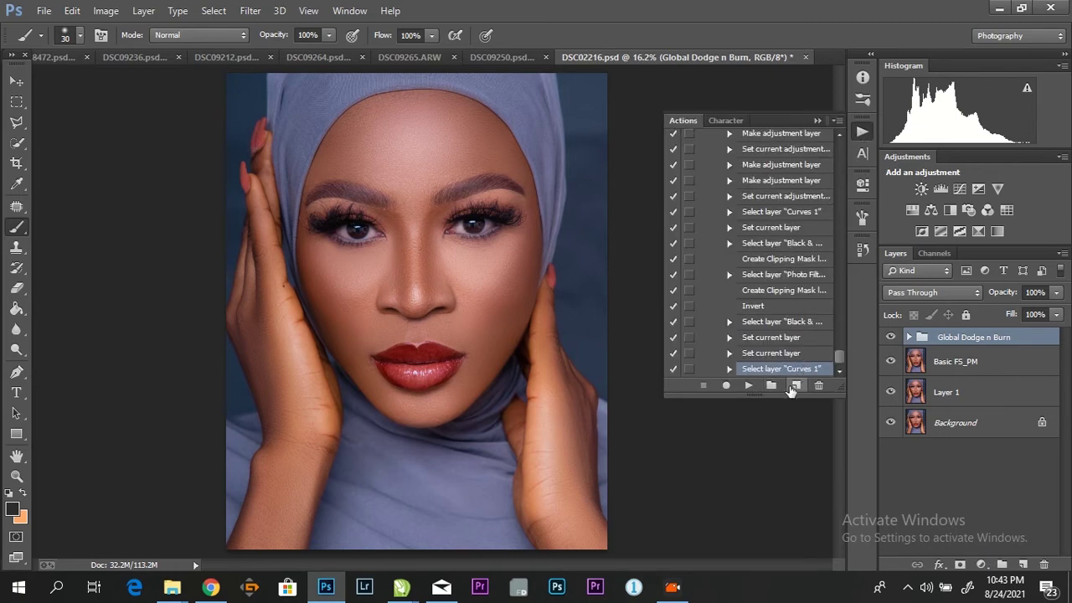
pyautogui.click(772, 385)
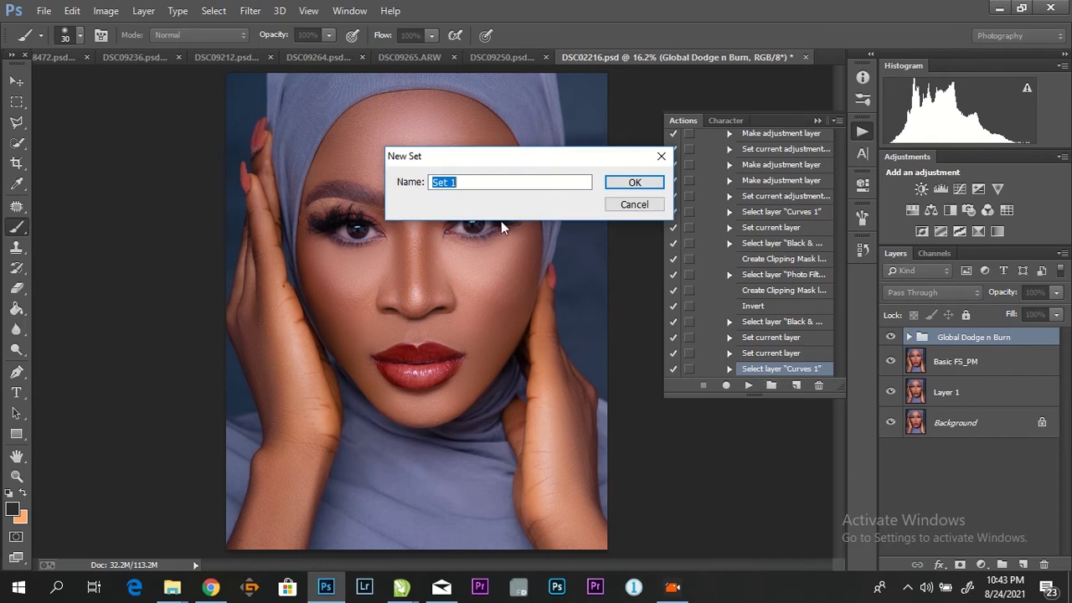
pyautogui.write('eye and teeth')
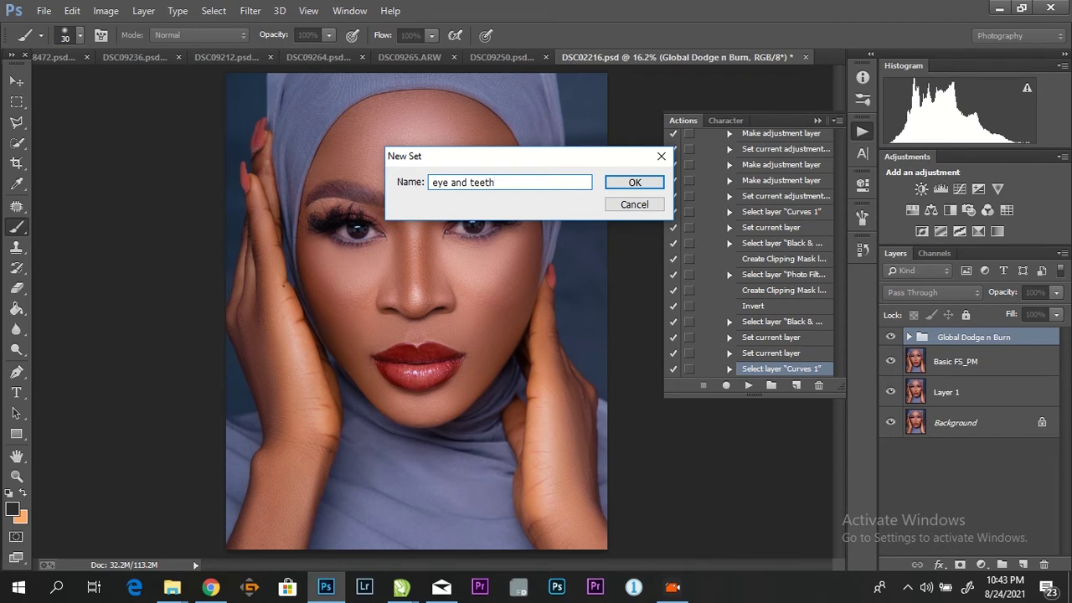
pyautogui.press('Return')
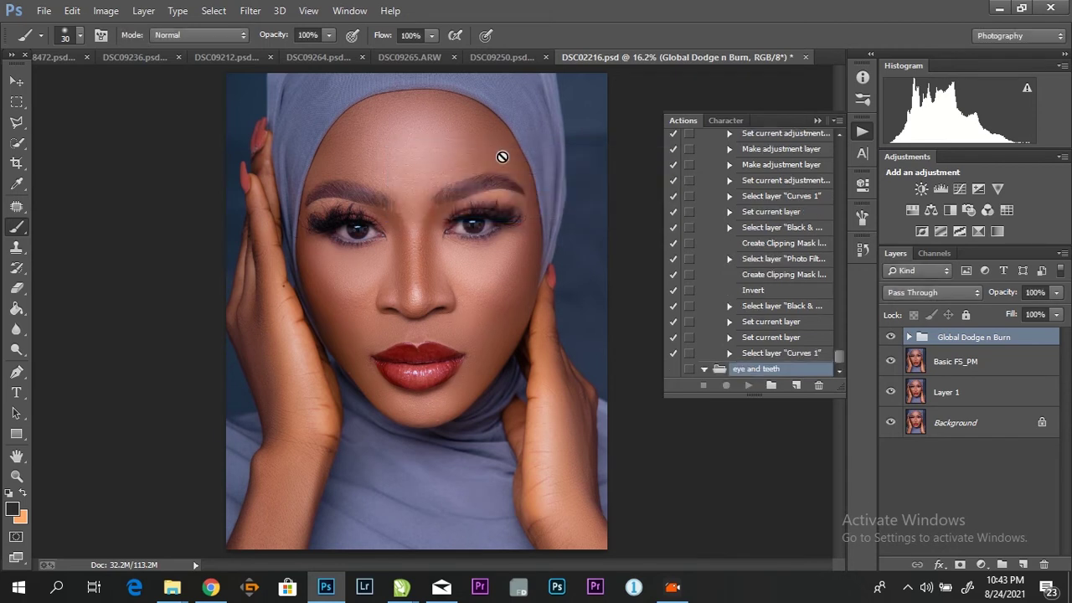
# Create an action named "eye and teeth" in the eye and teeth set and start recording it
pyautogui.click(796, 385)
pyautogui.write('eye and teeth')
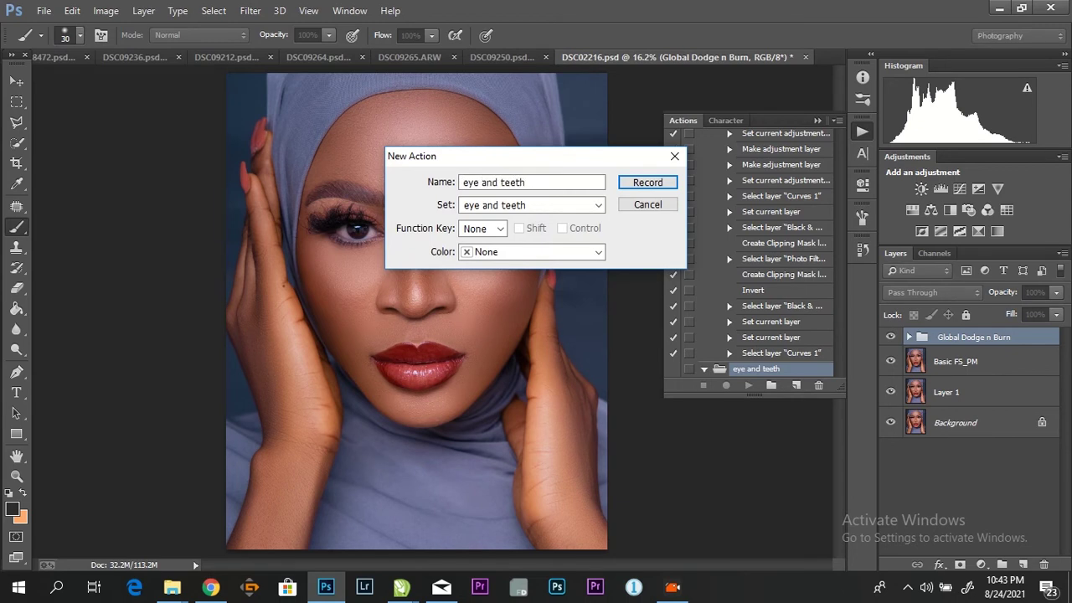
pyautogui.press('Return')
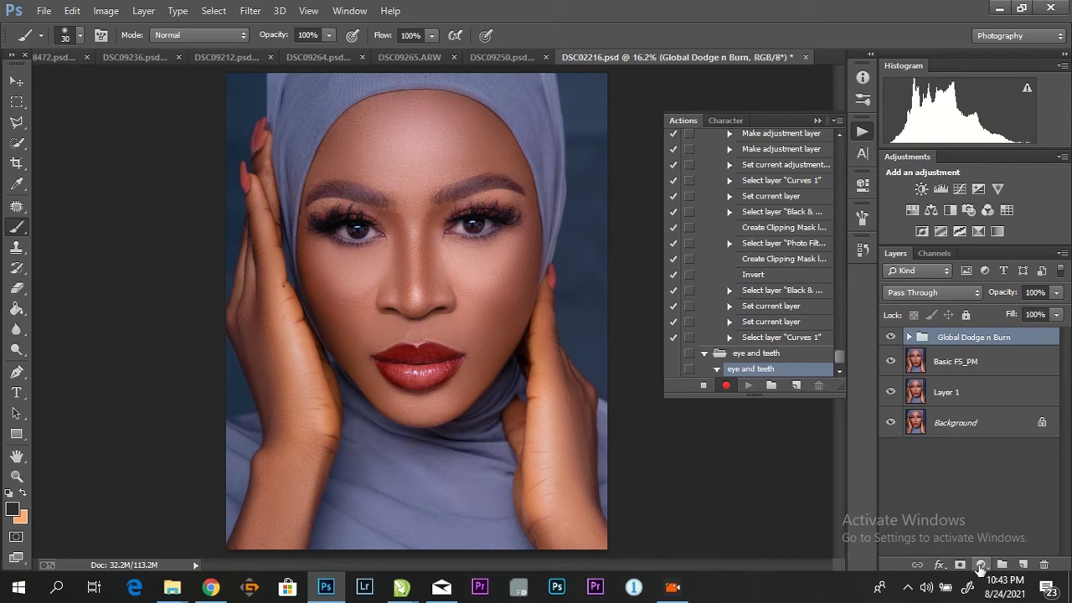
# Add a Curves adjustment layer that brightens the midtones and invert its mask to black
pyautogui.click(980, 566)
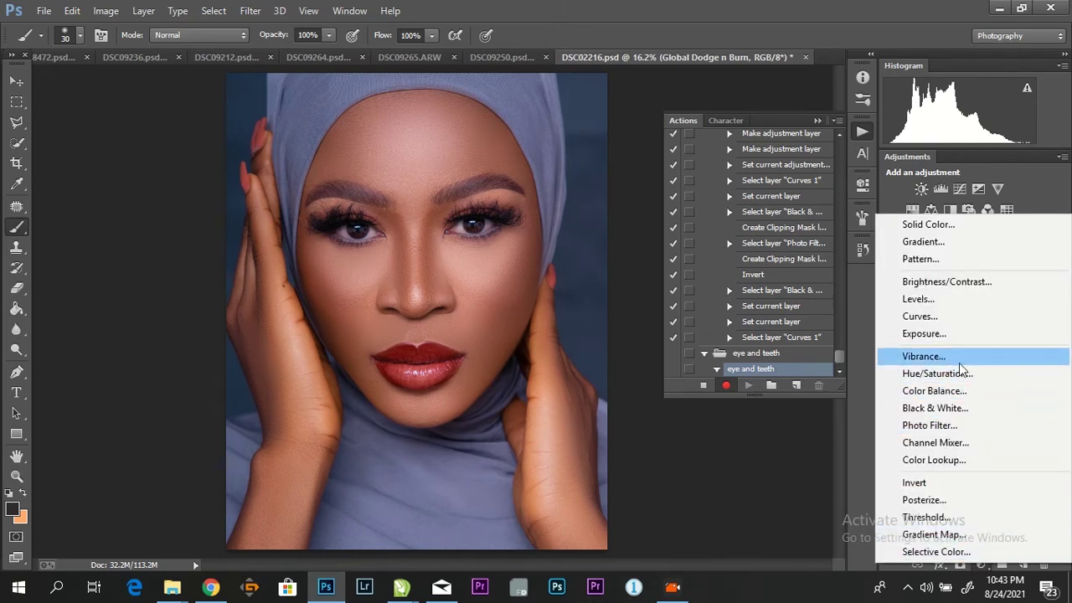
pyautogui.click(917, 316)
pyautogui.moveTo(762, 318); pyautogui.dragTo(761, 307)
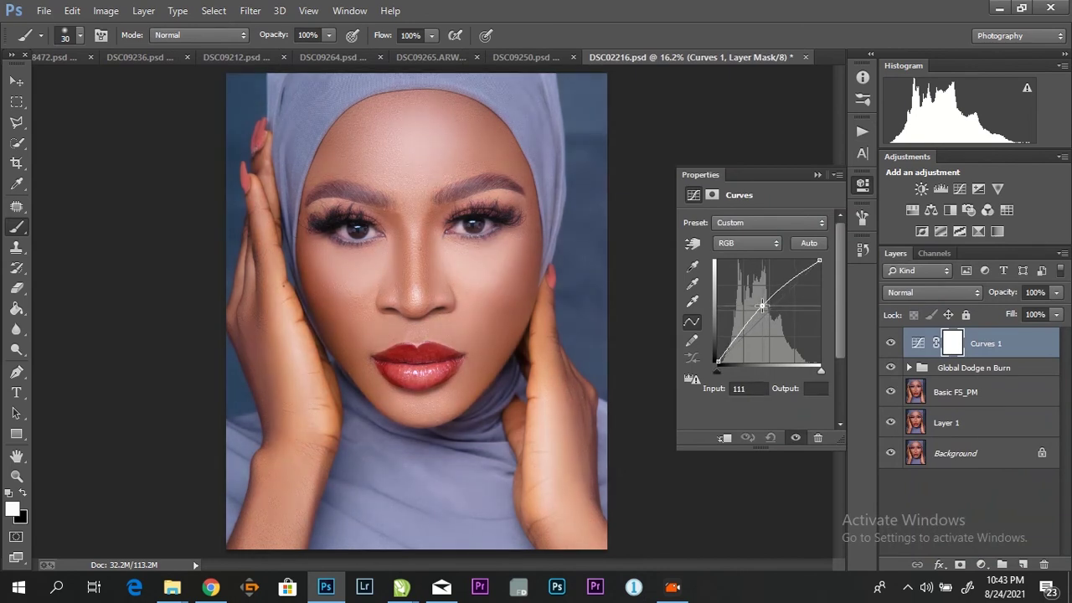
pyautogui.click(816, 175)
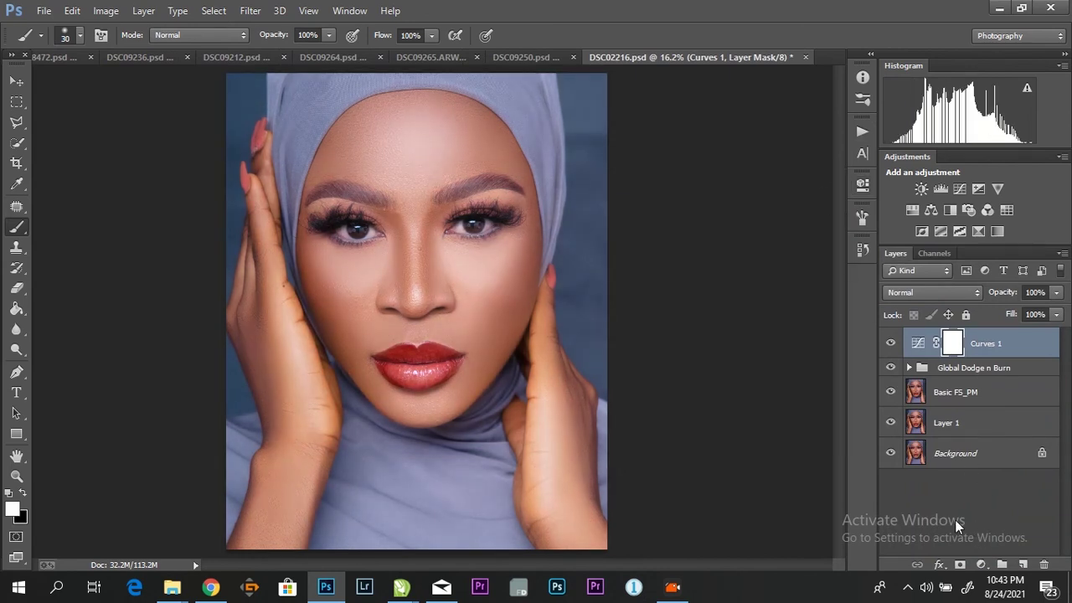
pyautogui.hotkey('ctrl', 'i')
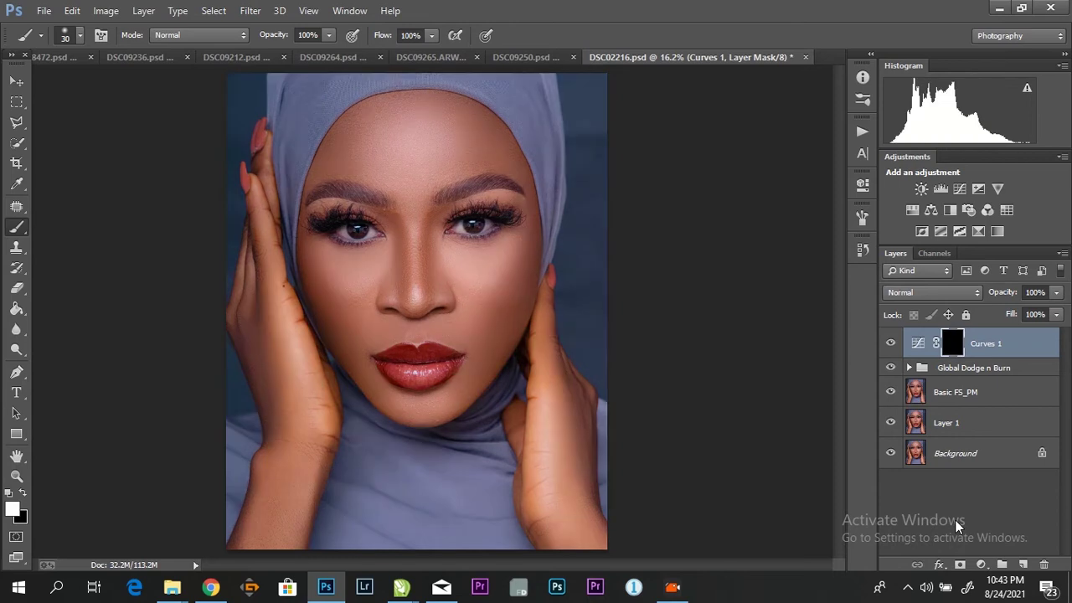
# Add a Black & White adjustment layer at 25% opacity and clip it to the Curves layer
pyautogui.click(981, 565)
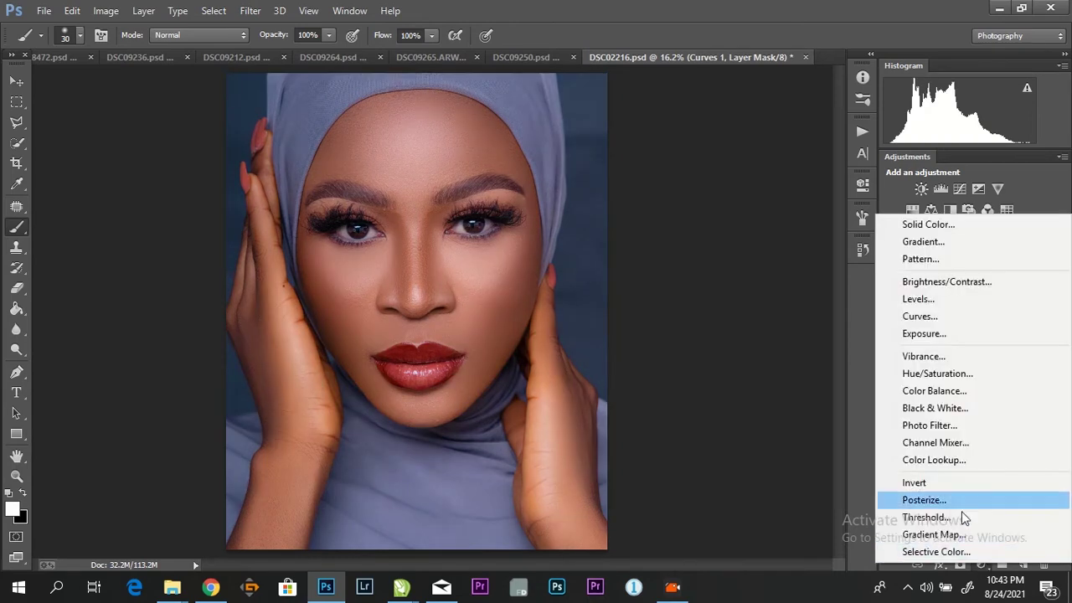
pyautogui.click(923, 408)
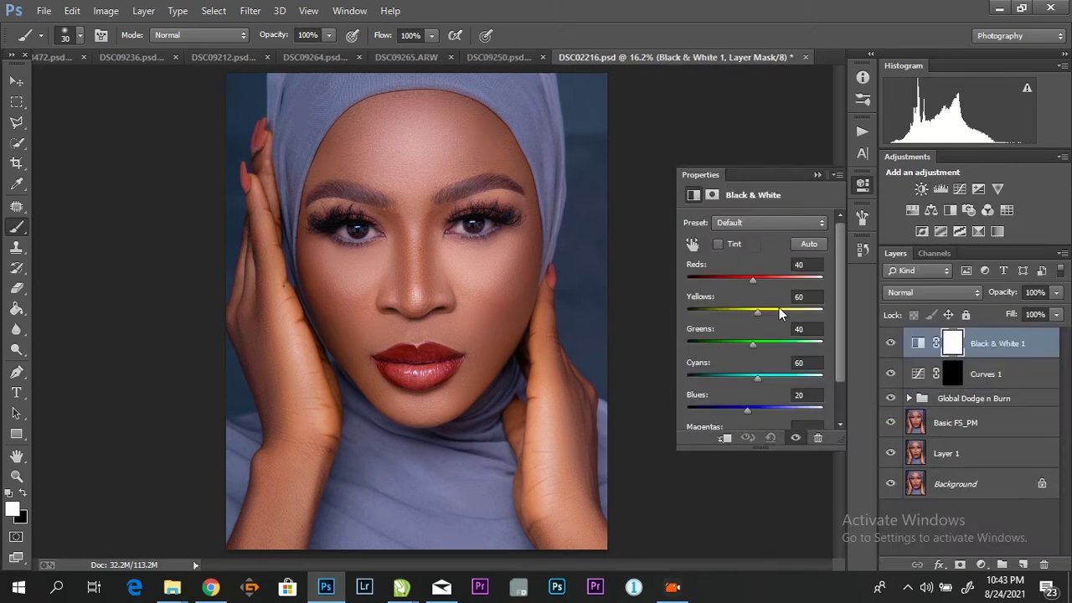
pyautogui.click(818, 175)
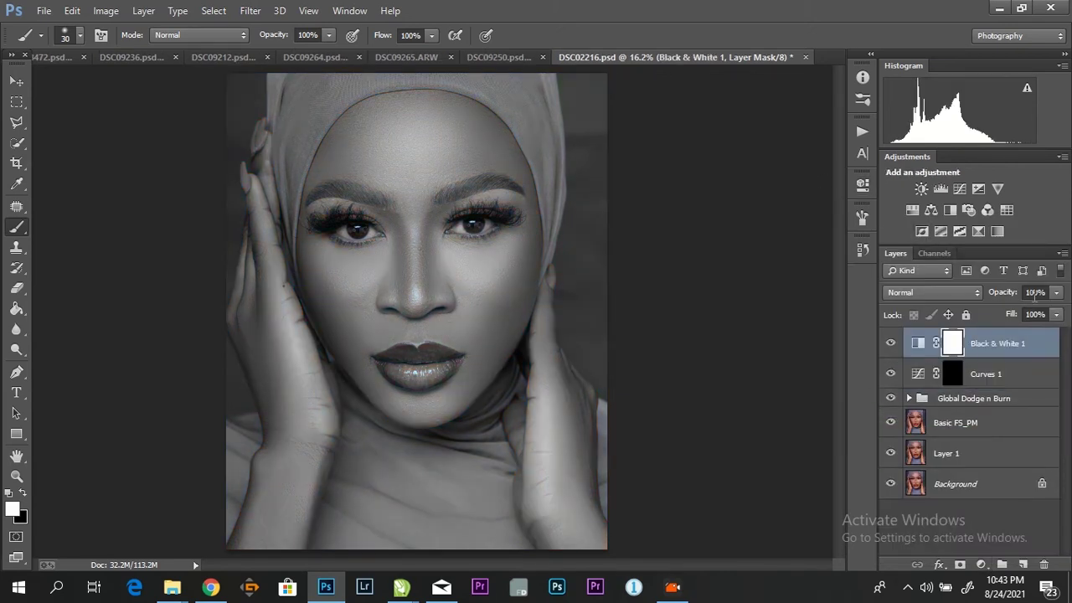
pyautogui.click(1058, 293)
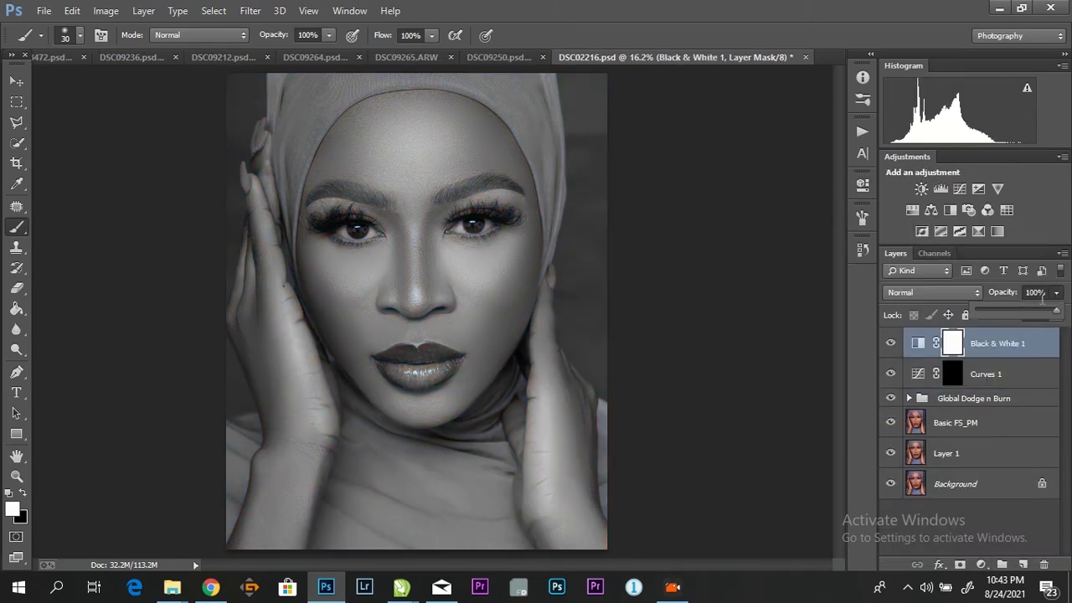
pyautogui.click(998, 311)
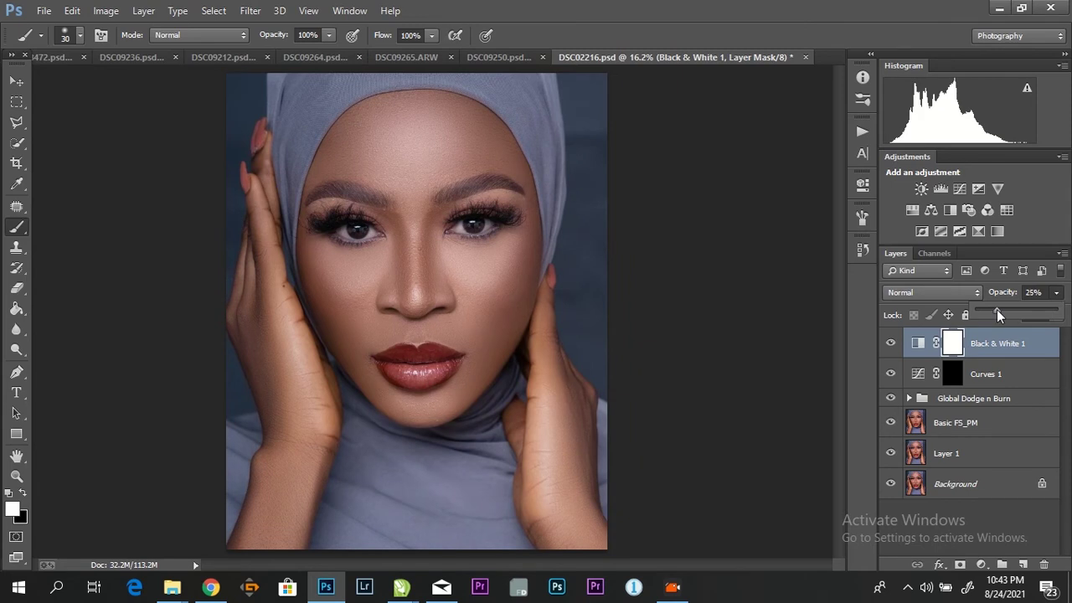
pyautogui.moveTo(997, 312); pyautogui.dragTo(996, 312)
pyautogui.keyDown('alt'); pyautogui.click(939, 355); pyautogui.keyUp('alt')
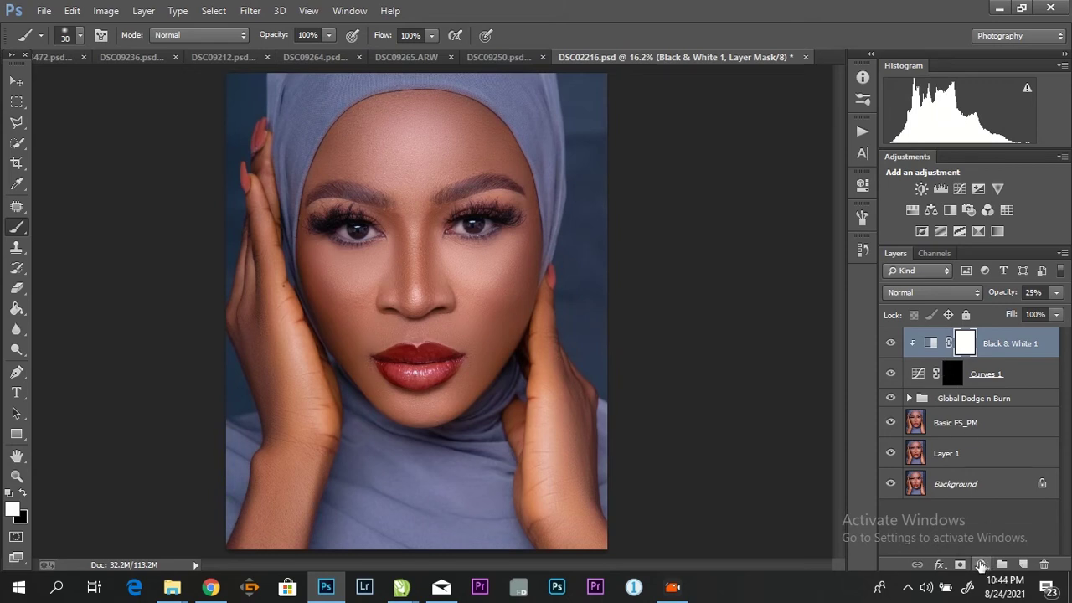
# Add a Photo Filter adjustment layer using Cooling Filter (82) and clip it to the layers below
pyautogui.click(982, 566)
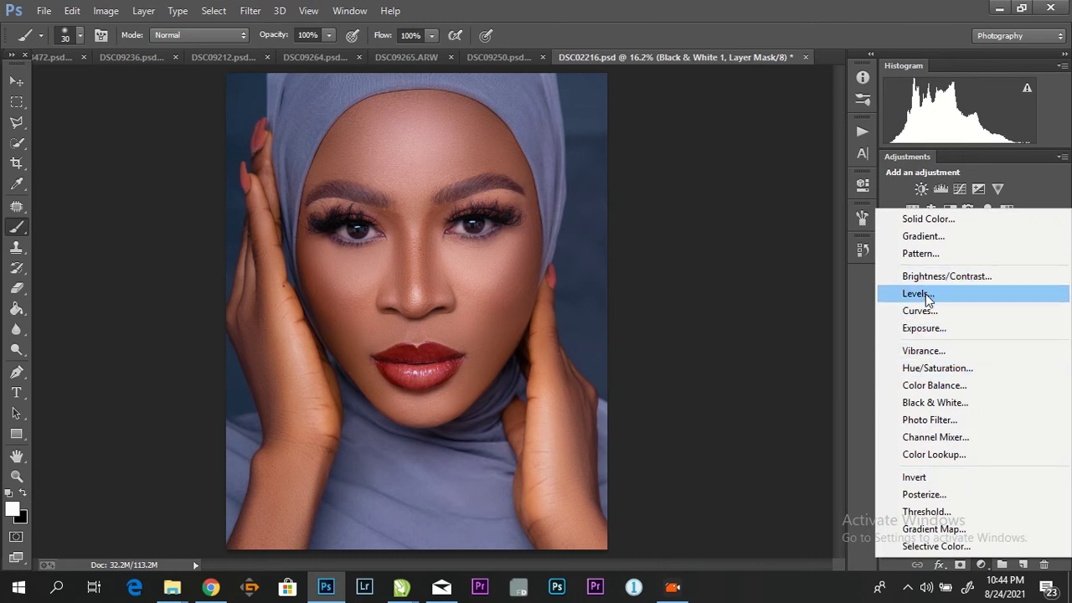
pyautogui.click(930, 419)
pyautogui.click(762, 221)
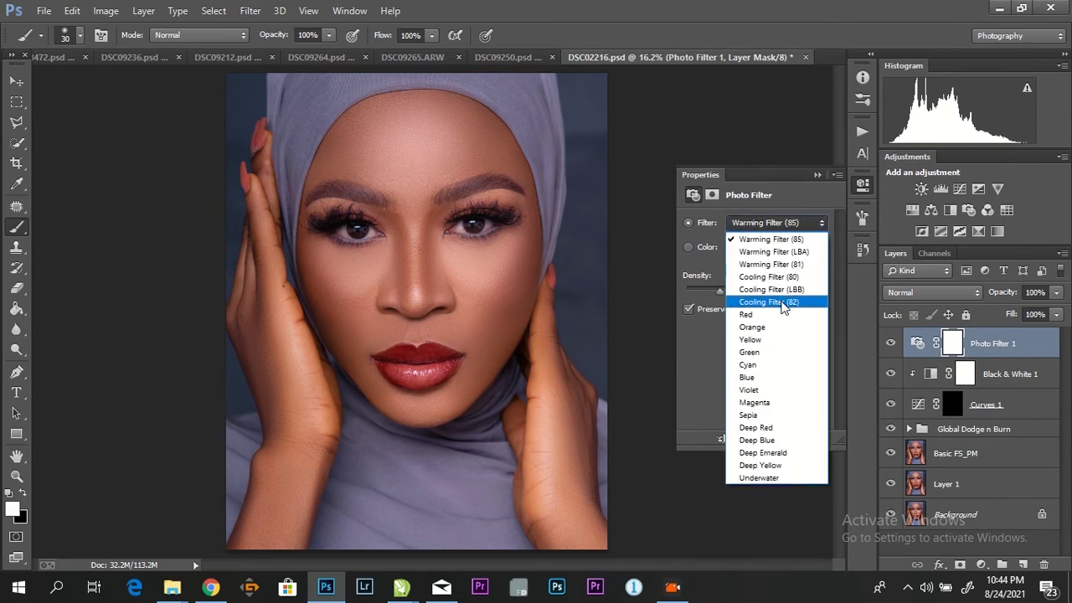
pyautogui.click(783, 304)
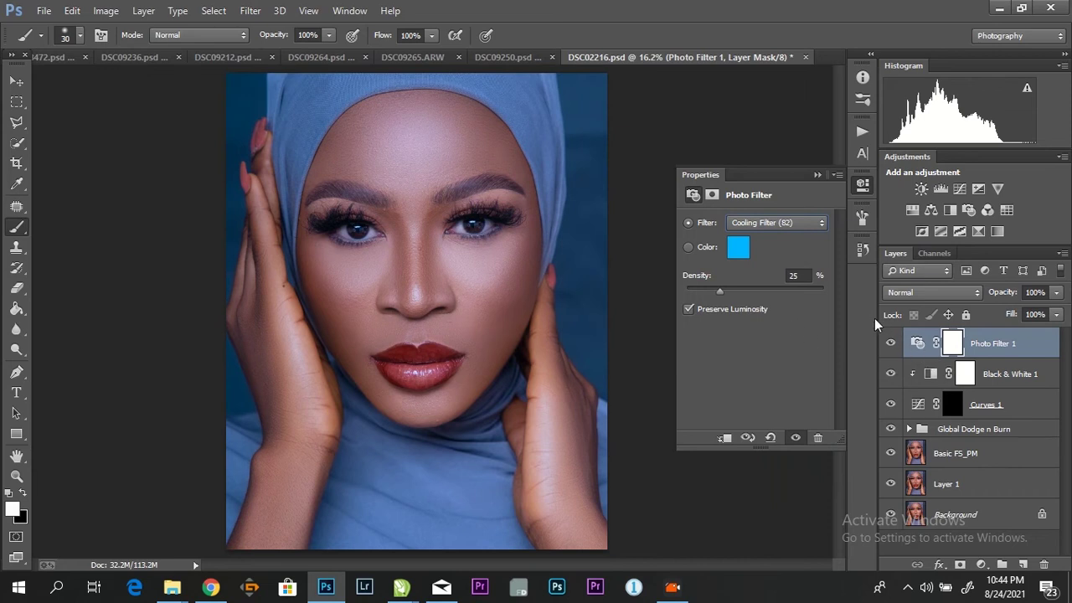
pyautogui.keyDown('alt'); pyautogui.click(944, 355); pyautogui.keyUp('alt')
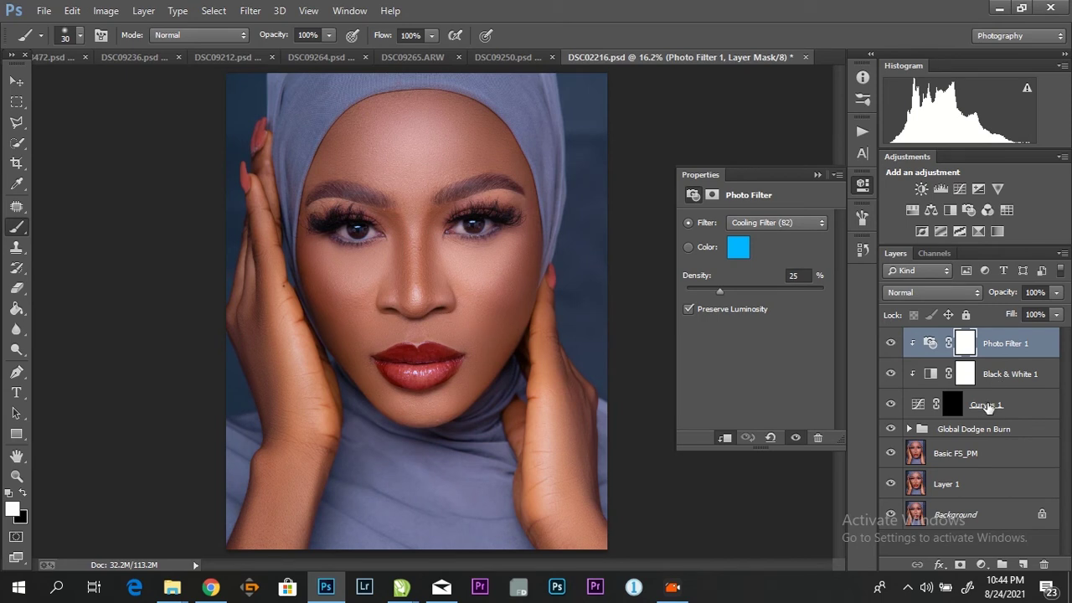
# Group the Photo Filter, Black & White and Curves layers as "eye and teeth" and stop recording the action
pyautogui.keyDown('shift'); pyautogui.click(1021, 412); pyautogui.keyUp('shift')
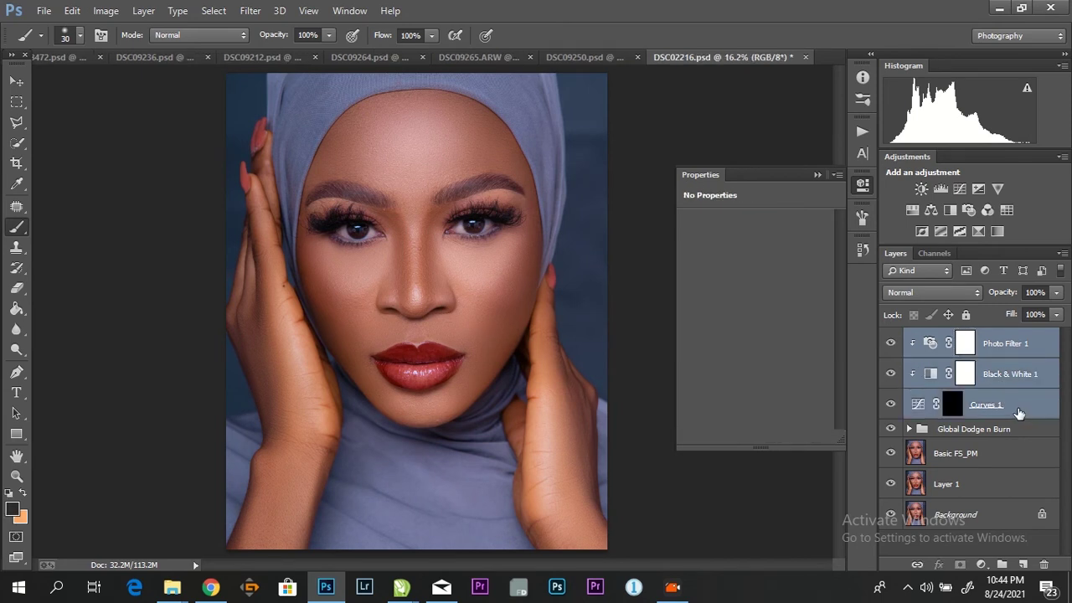
pyautogui.hotkey('ctrl', 'g')
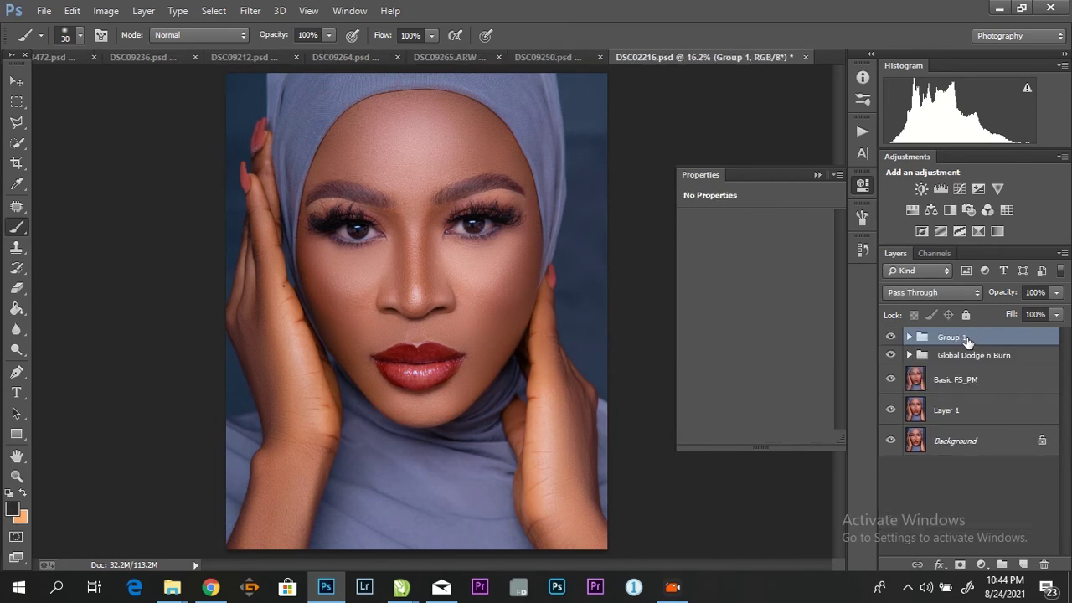
pyautogui.doubleClick(959, 339)
pyautogui.write('eye')
pyautogui.write(' and ')
pyautogui.write('the')
pyautogui.press('BackSpace')
pyautogui.press('BackSpace')
pyautogui.write('eeth')
pyautogui.press('Return')
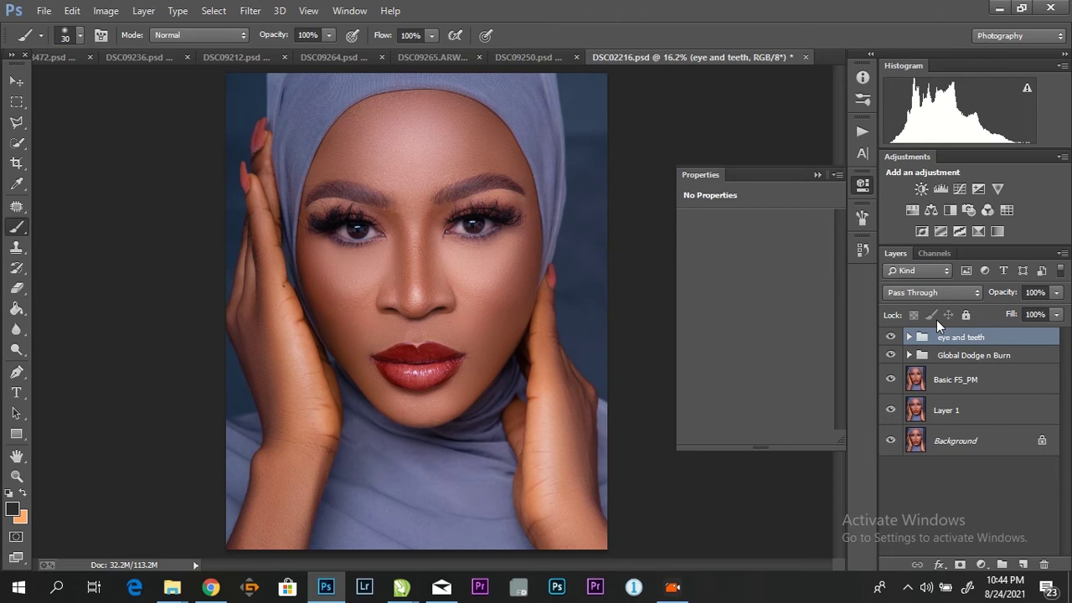
pyautogui.click(862, 131)
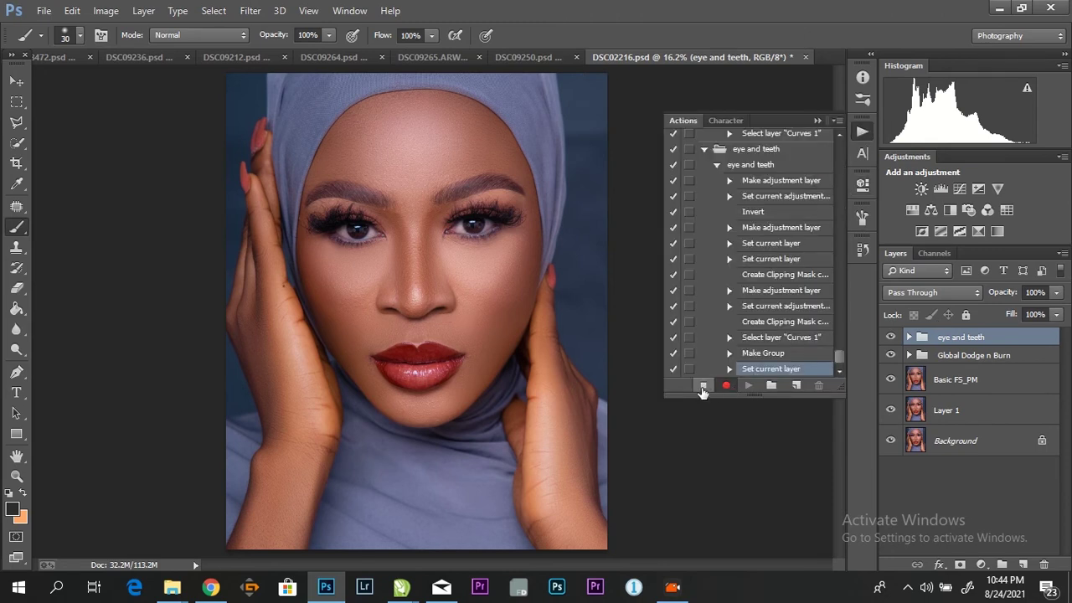
pyautogui.click(702, 386)
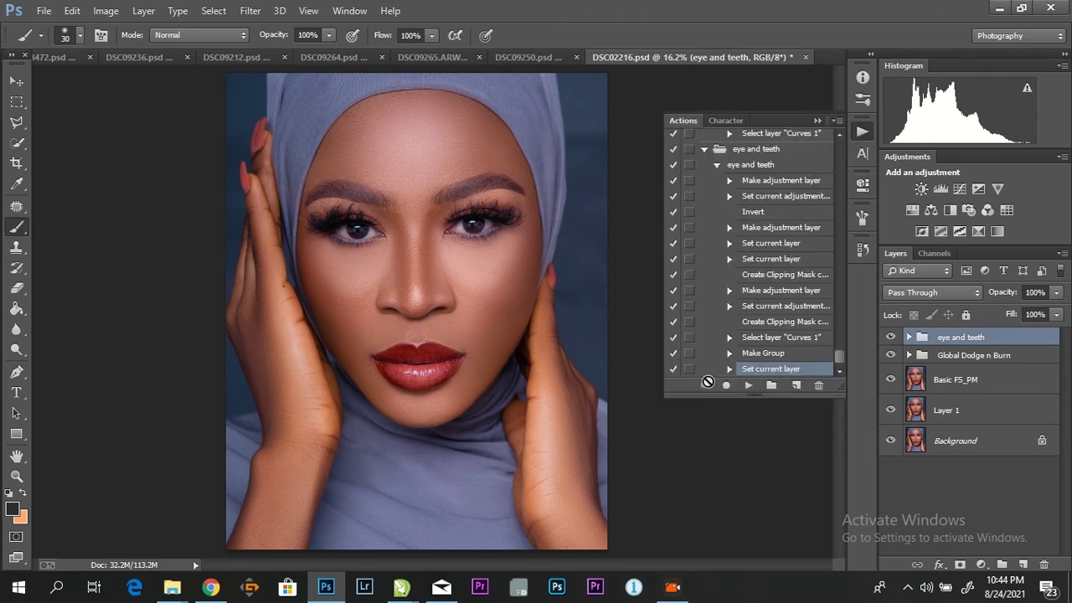
# Paint white on the Curves 1 mask with a soft brush to brighten the white of the eye on the portrait's right side
pyautogui.click(908, 336)
pyautogui.click(968, 432)
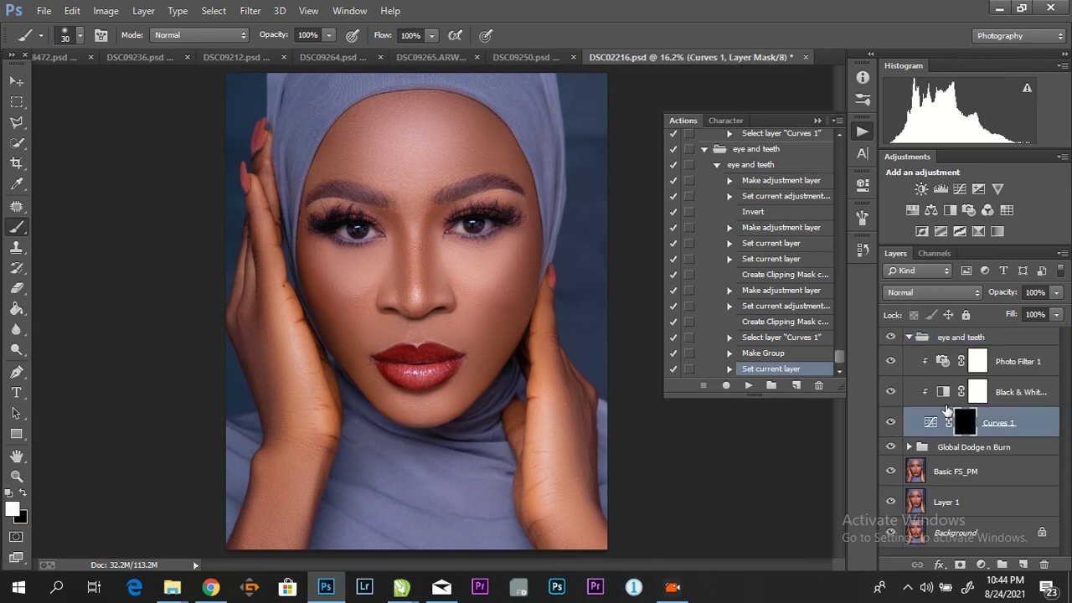
pyautogui.hotkey('ctrl', '+')
pyautogui.hotkey('ctrl', '+')
pyautogui.hotkey('ctrl', '+')
pyautogui.hotkey('ctrl', '+')
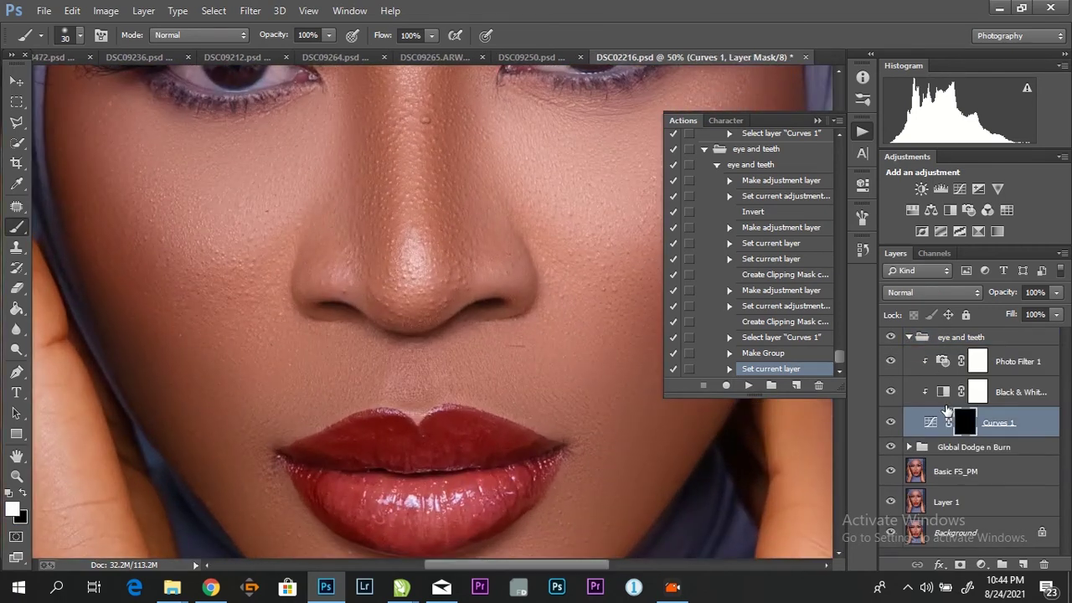
pyautogui.scroll(-1, 536, 292)
pyautogui.scroll(5, 540, 335)
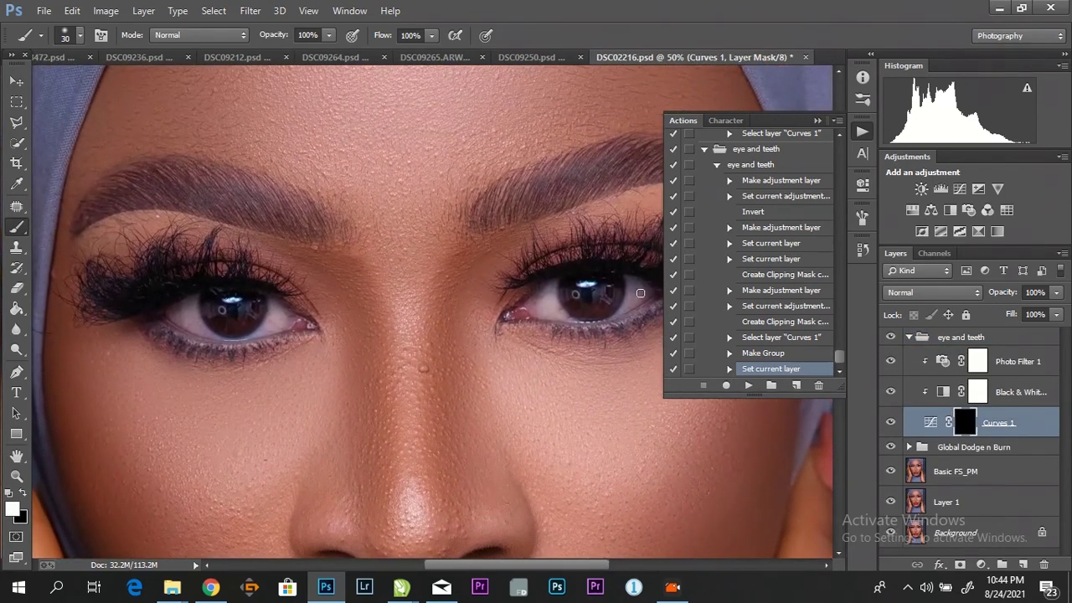
pyautogui.click(819, 120)
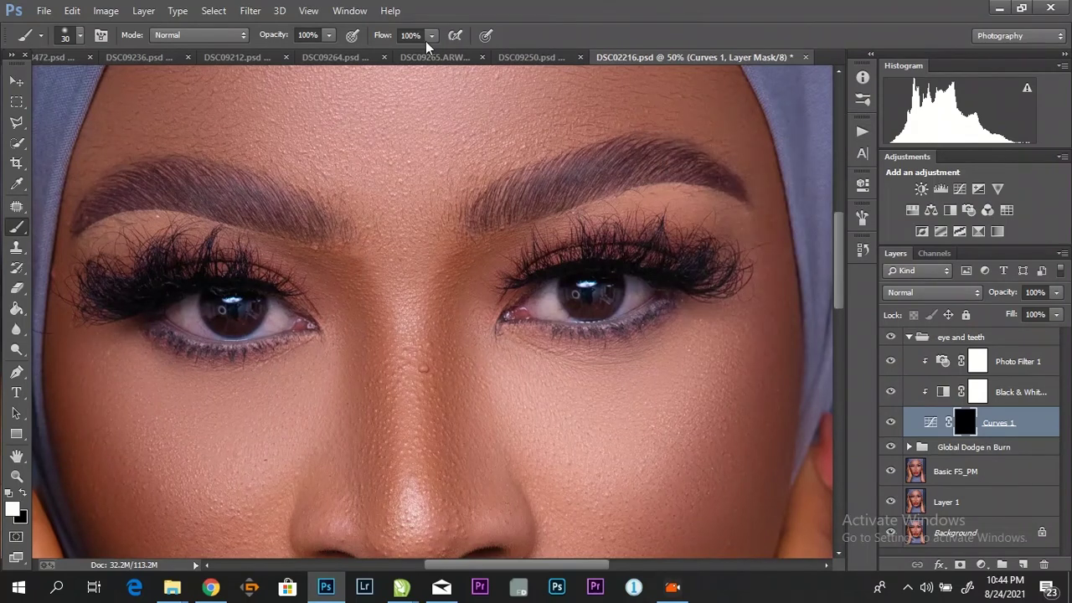
pyautogui.press(']')
pyautogui.click(81, 37)
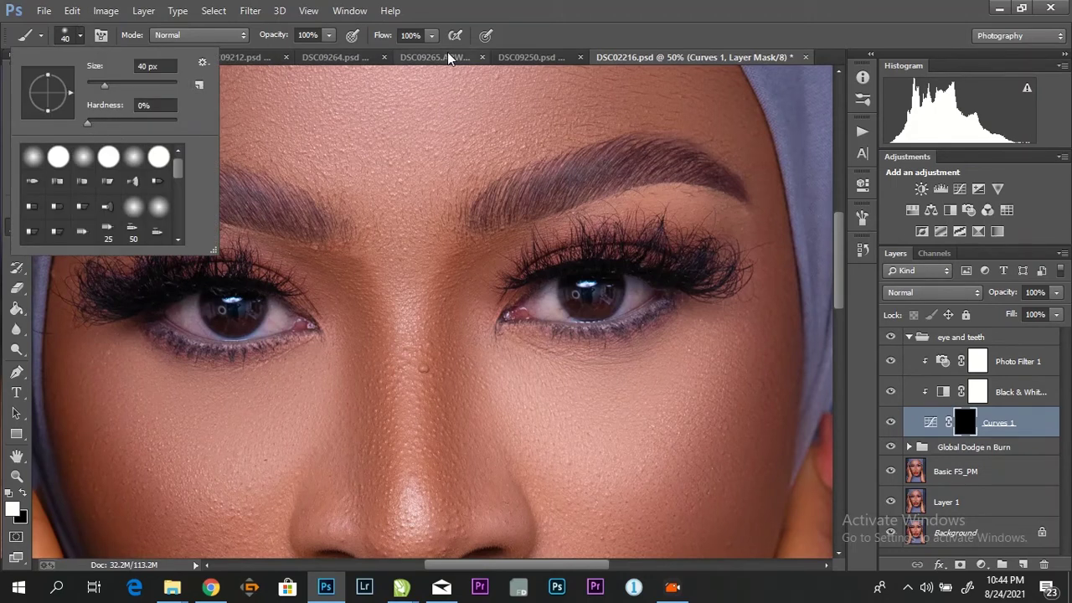
pyautogui.click(548, 296)
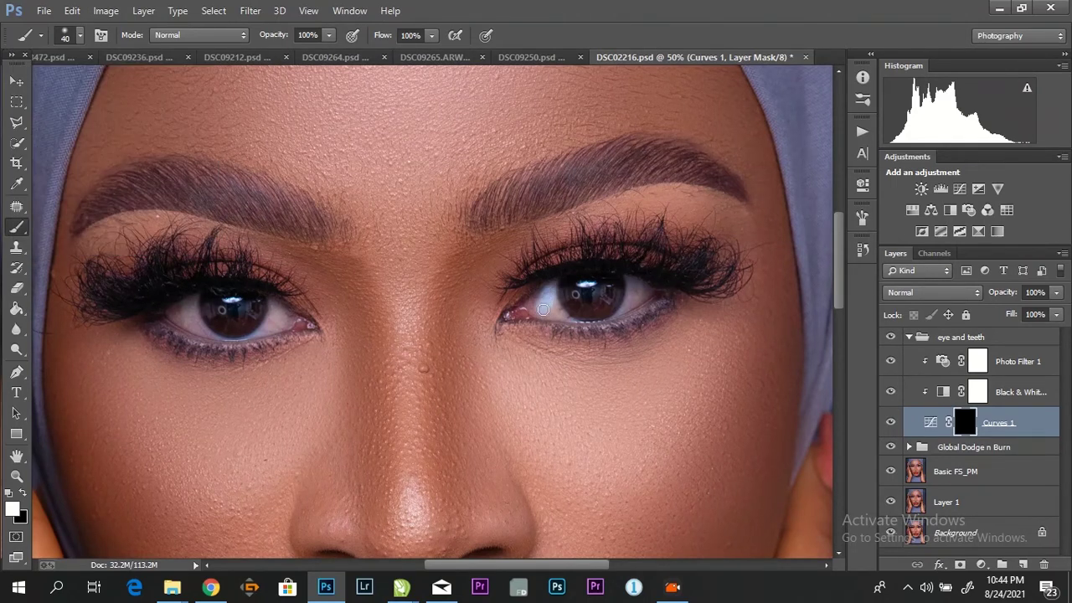
pyautogui.moveTo(543, 298)
pyautogui.mouseDown()
pyautogui.moveTo(561, 314)
pyautogui.moveTo(544, 312)
pyautogui.moveTo(572, 312)
pyautogui.mouseUp()
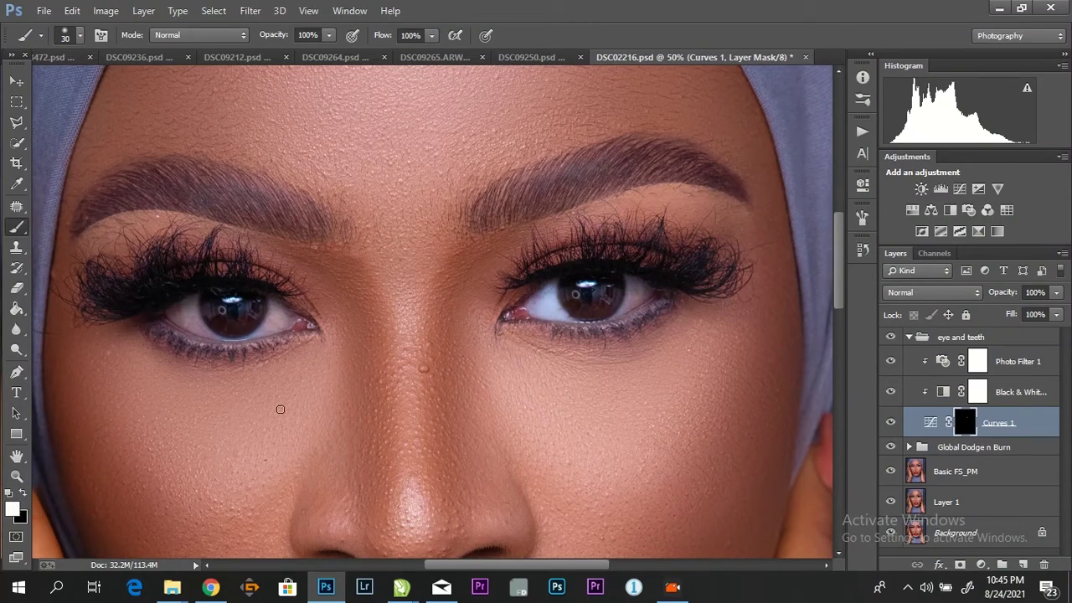
# Paint white on the Curves 1 mask with a 30 to 40 px brush to finish brightening the whites of both eyes
pyautogui.press(']')
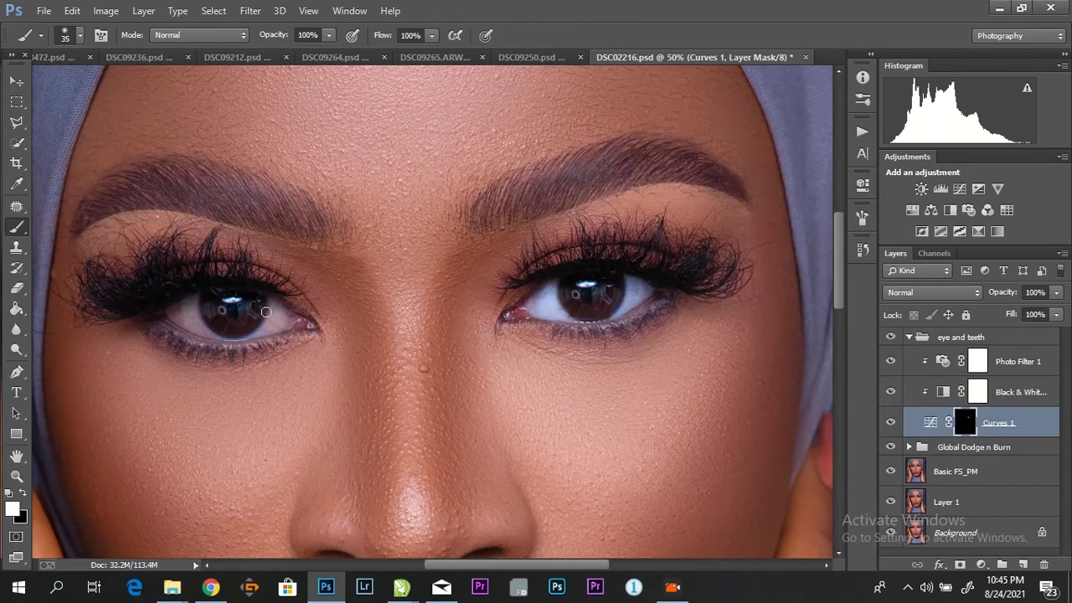
pyautogui.press(']')
pyautogui.press(']')
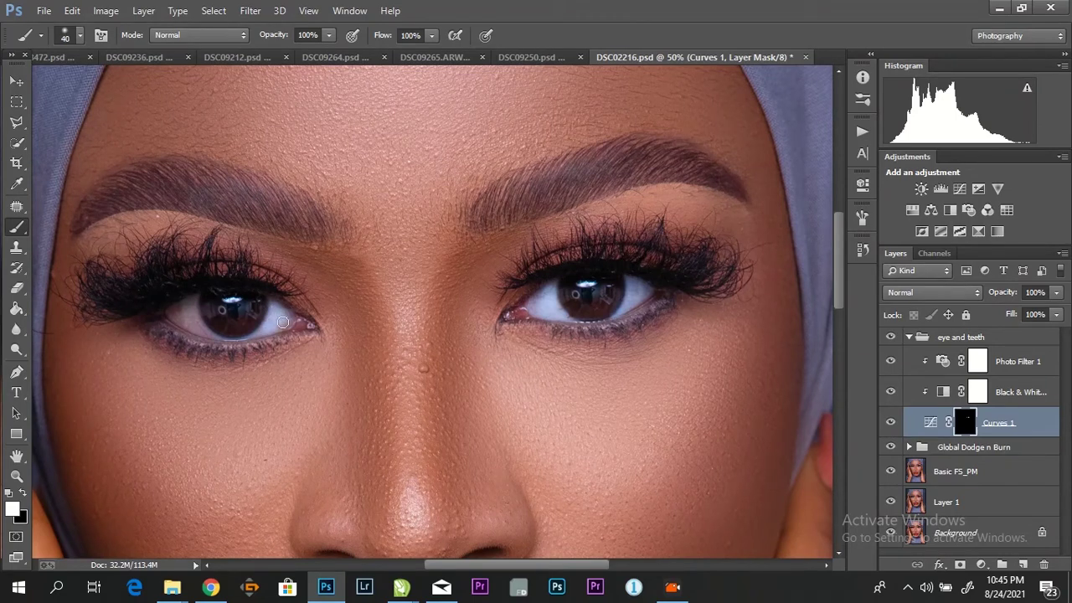
pyautogui.press('[')
pyautogui.press(']')
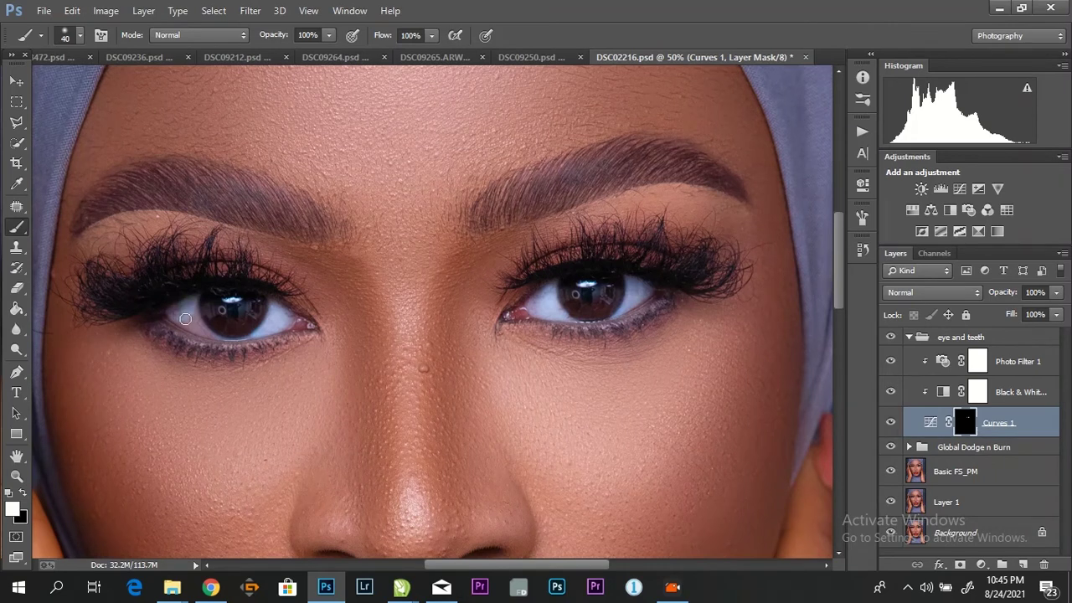
pyautogui.press('[')
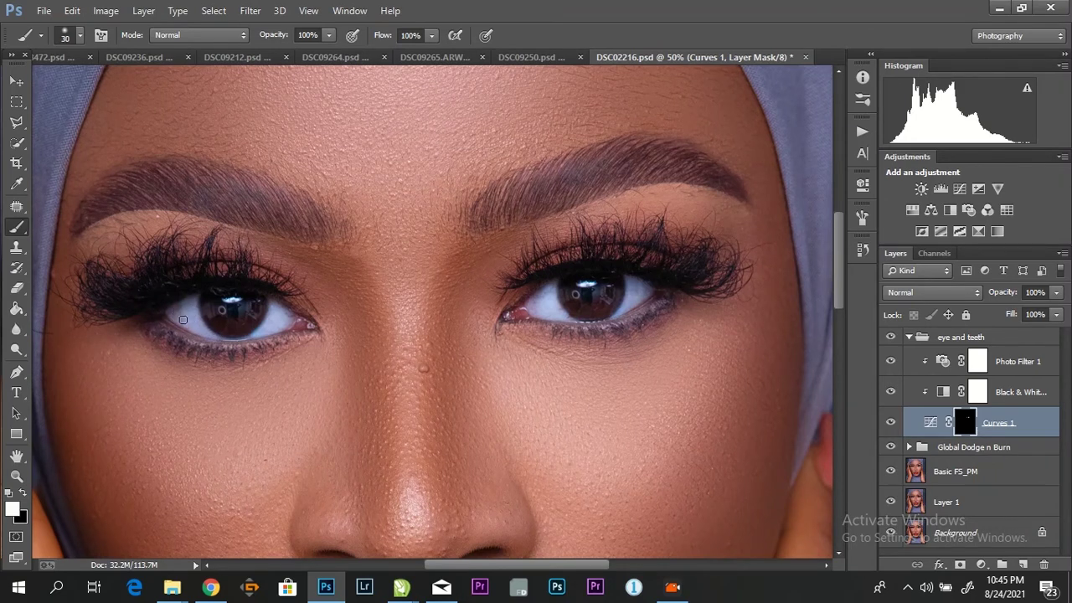
# Compare the whole portrait with the "eye and teeth" group hidden and shown
pyautogui.hotkey('ctrl', '0')
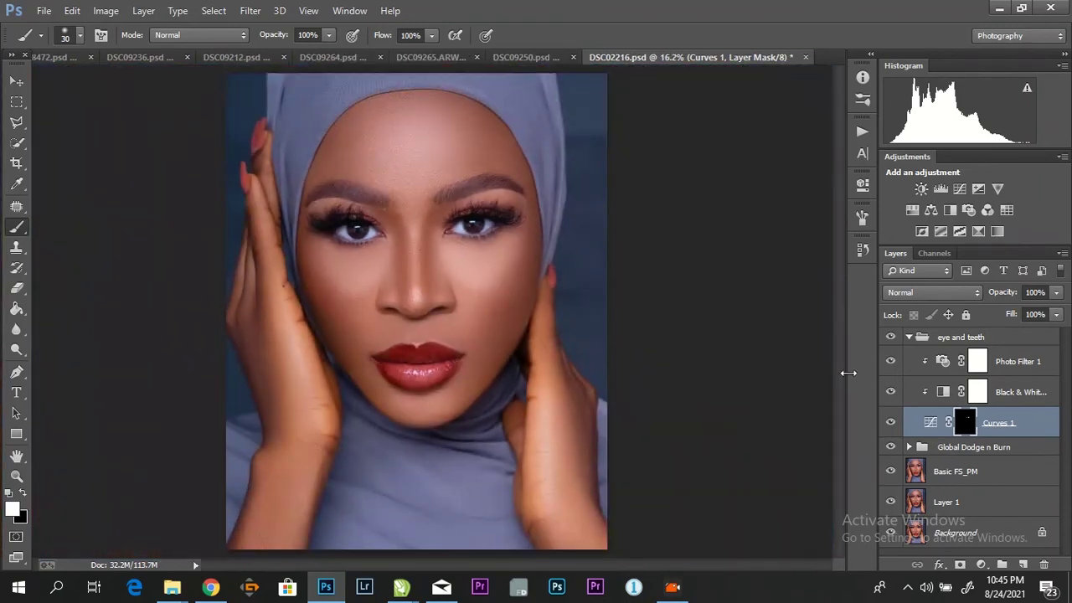
pyautogui.click(1005, 393)
pyautogui.click(891, 338)
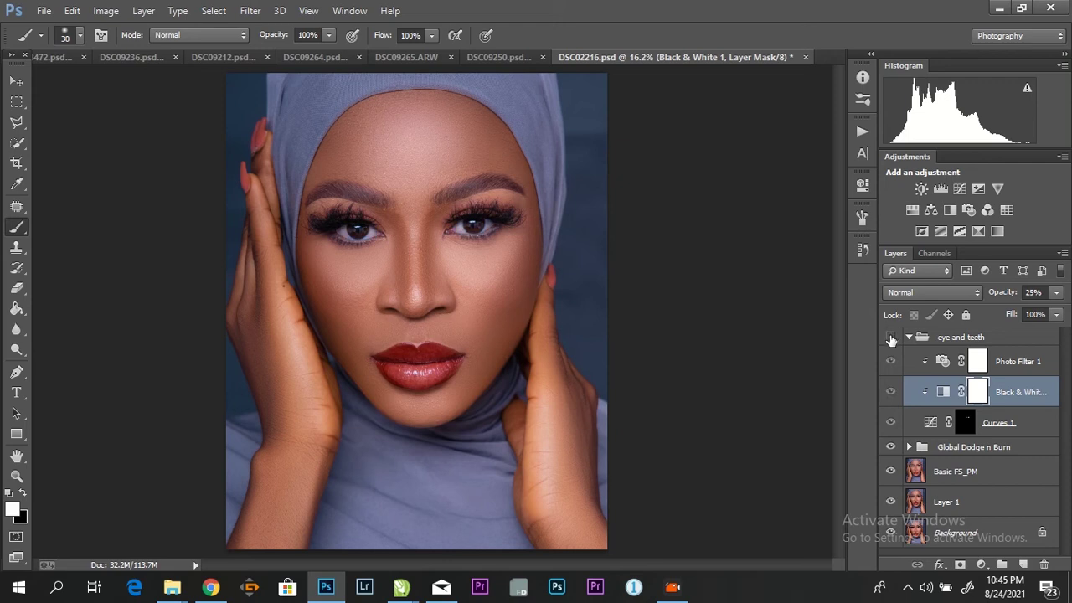
pyautogui.click(890, 337)
pyautogui.click(890, 337)
pyautogui.click(890, 338)
# Collapse the "eye and teeth" group and reduce its opacity to 67%
pyautogui.click(911, 337)
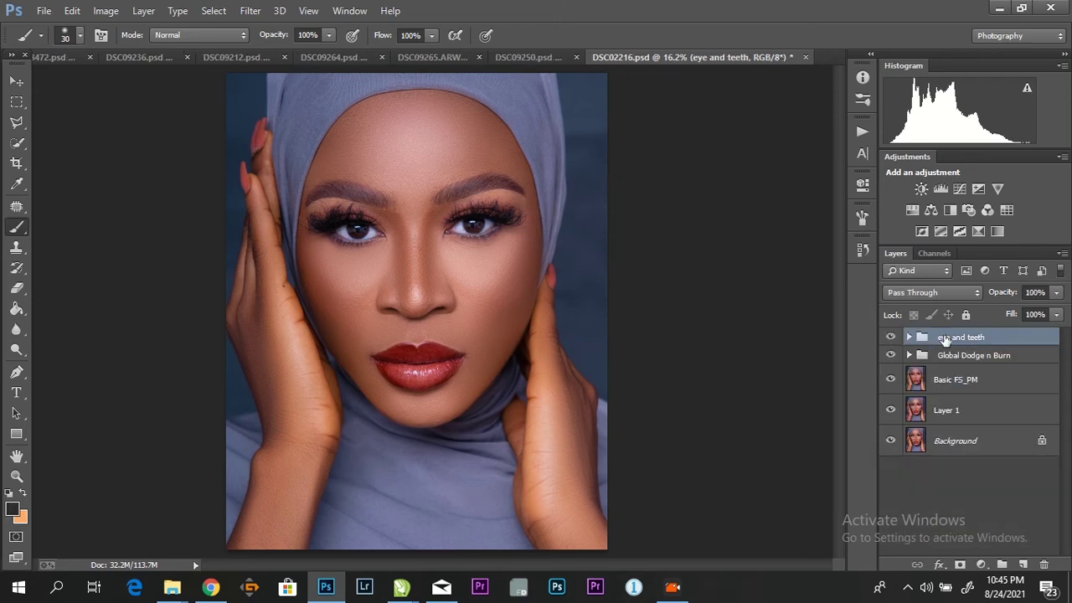
pyautogui.click(1057, 293)
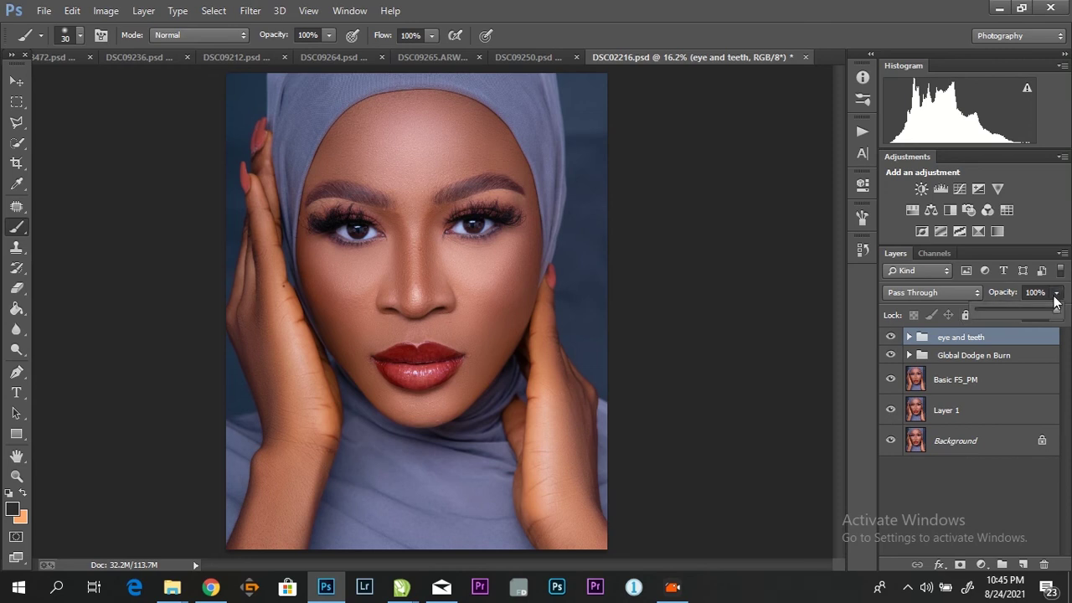
pyautogui.moveTo(1056, 310); pyautogui.dragTo(1039, 310)
# Lower the midpoint of the Curves 1 RGB curve slightly to soften the eye brightening
pyautogui.click(910, 337)
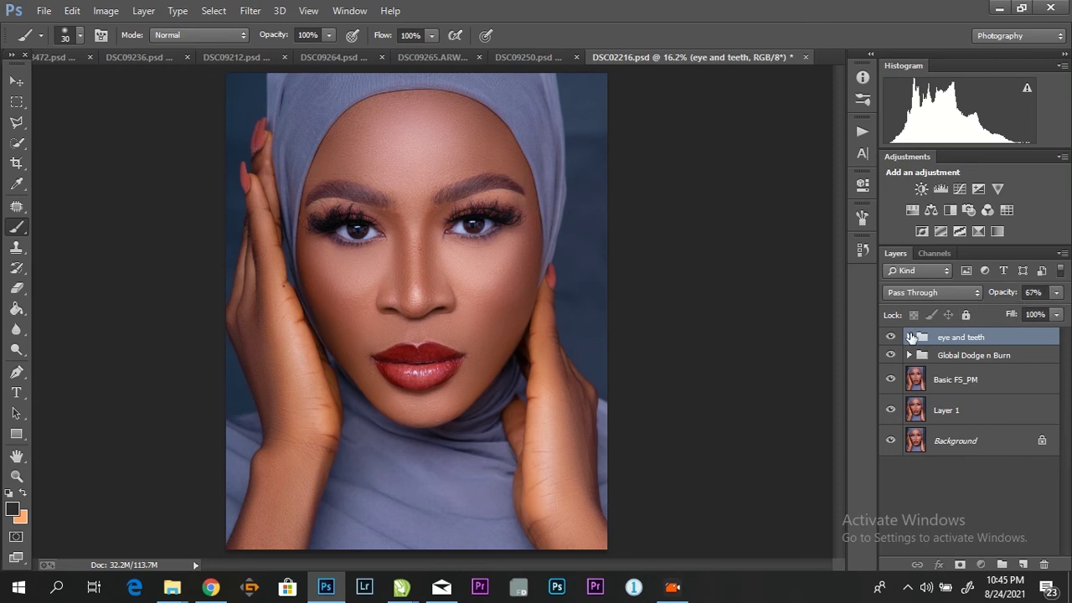
pyautogui.click(910, 338)
pyautogui.doubleClick(930, 423)
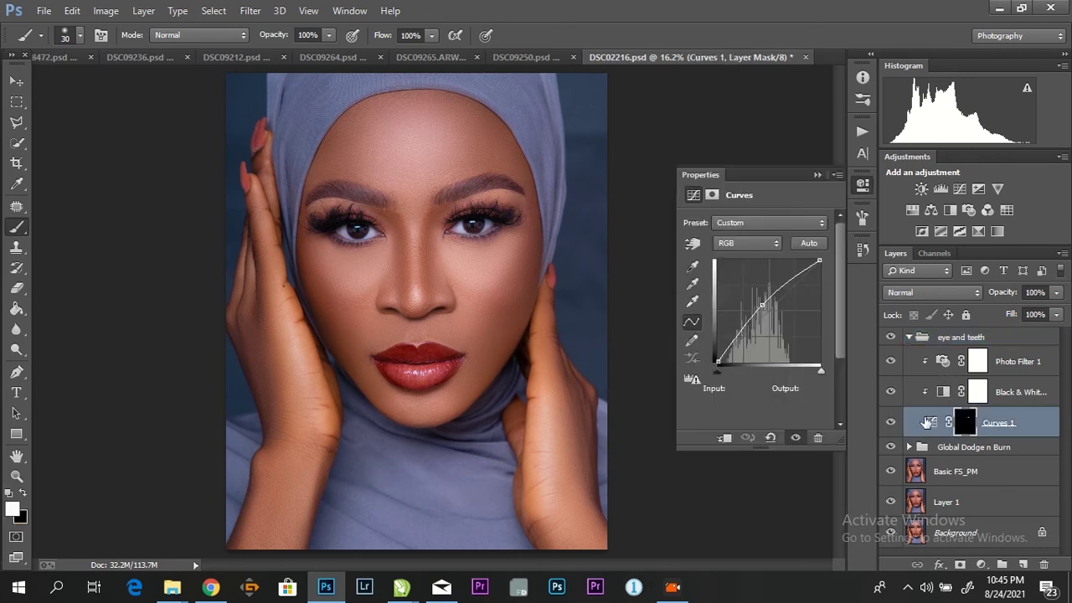
pyautogui.moveTo(762, 306); pyautogui.dragTo(762, 308)
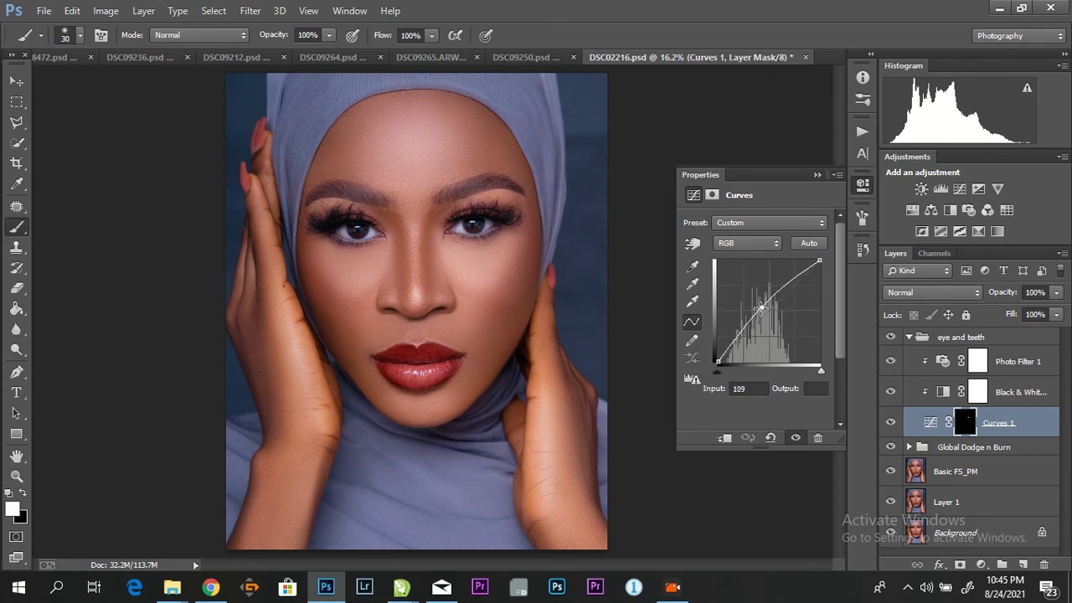
pyautogui.click(817, 174)
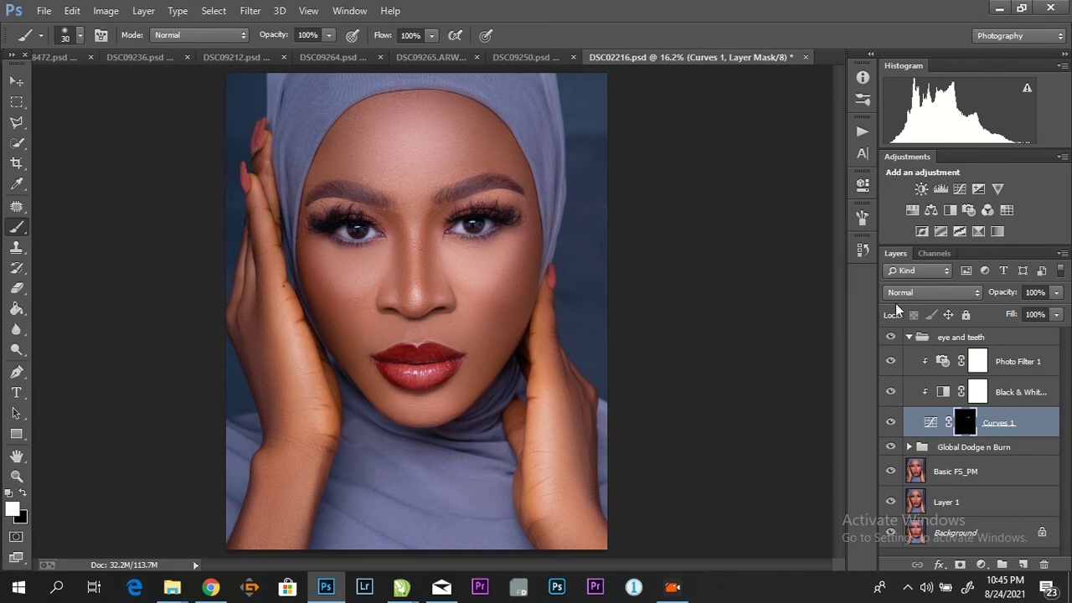
# Reduce the Photo Filter 1 layer's opacity to 76%
pyautogui.click(1025, 368)
pyautogui.click(1057, 292)
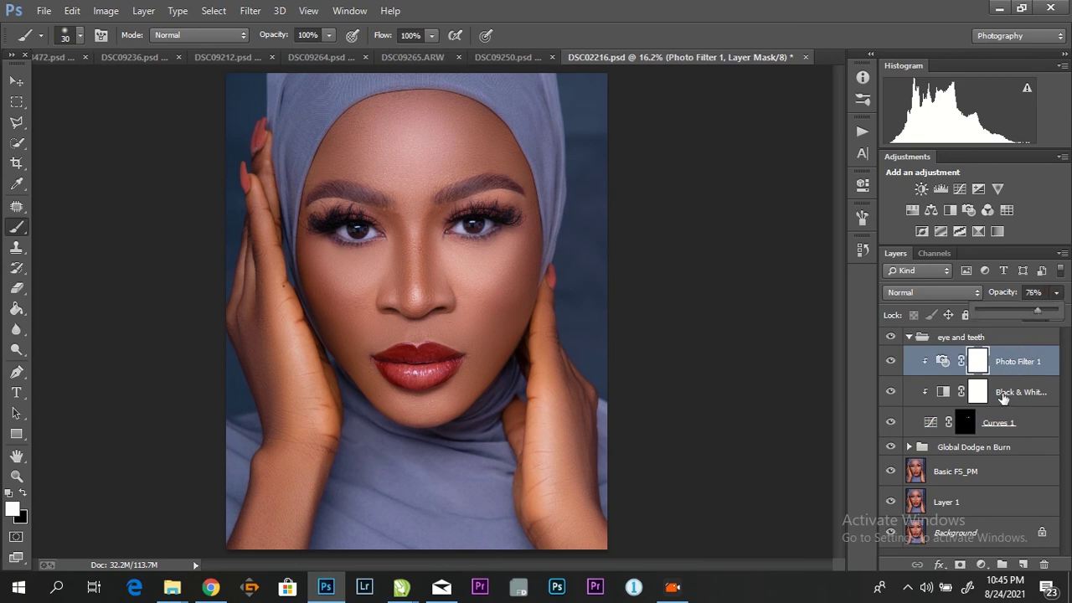
# Set the Black & White 1 layer's opacity to 40% while checking the eyes up close, and collapse the "eye and teeth" group
pyautogui.click(910, 393)
pyautogui.hotkey('ctrl', '+')
pyautogui.hotkey('ctrl', '+')
pyautogui.hotkey('ctrl', '+')
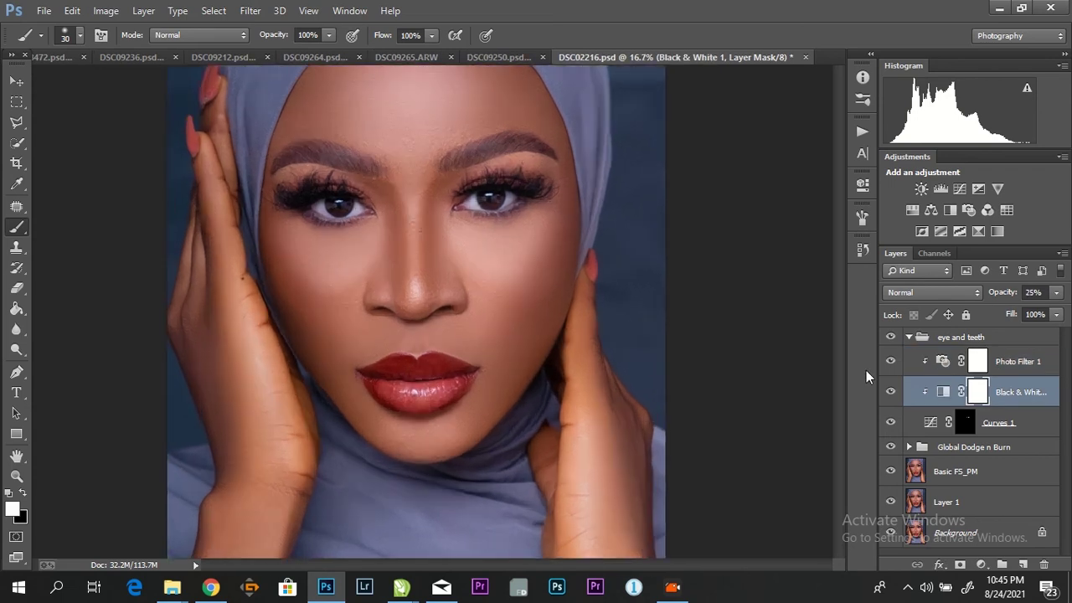
pyautogui.moveTo(632, 282); pyautogui.dragTo(642, 378)
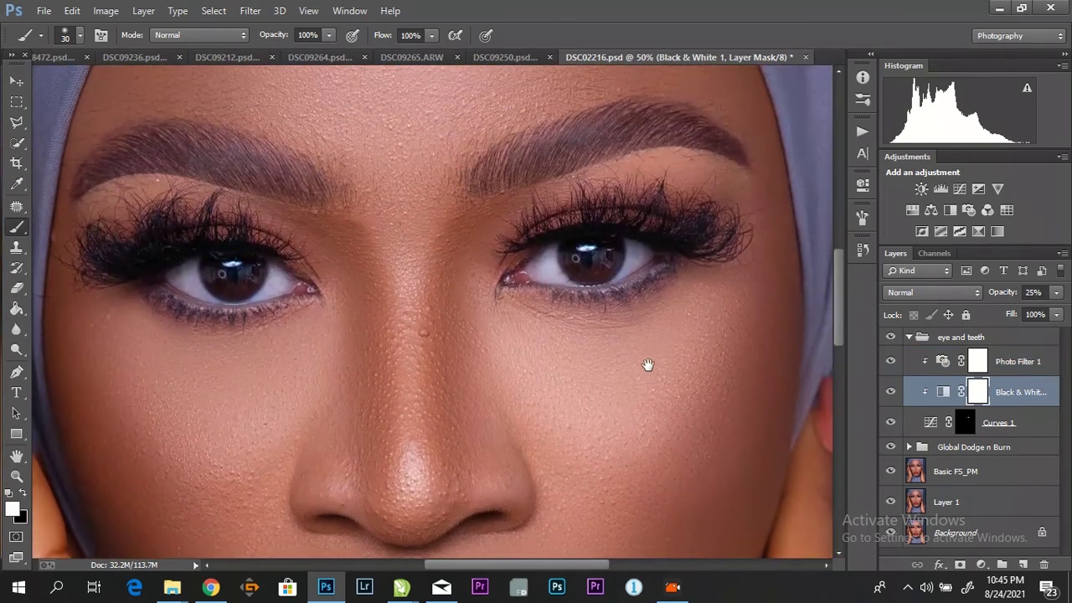
pyautogui.click(1057, 292)
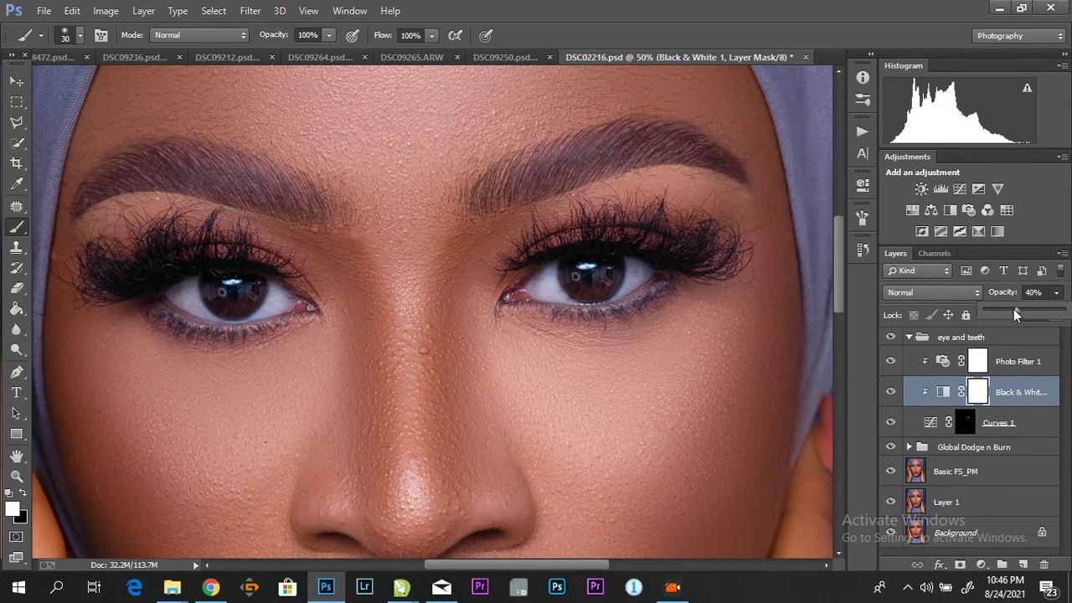
pyautogui.click(729, 296)
pyautogui.hotkey('ctrl', '0')
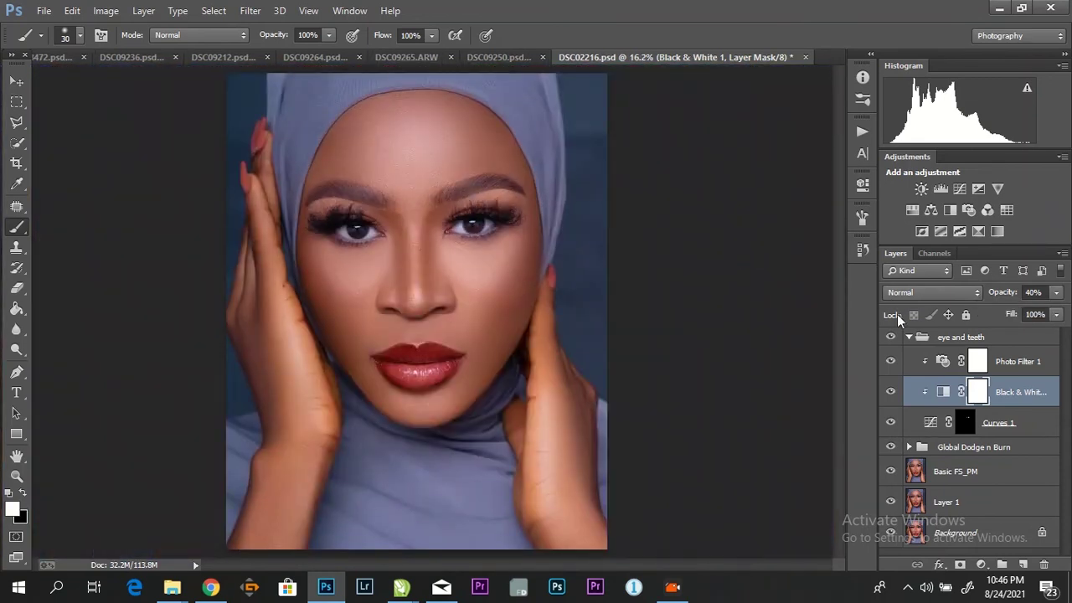
pyautogui.click(909, 337)
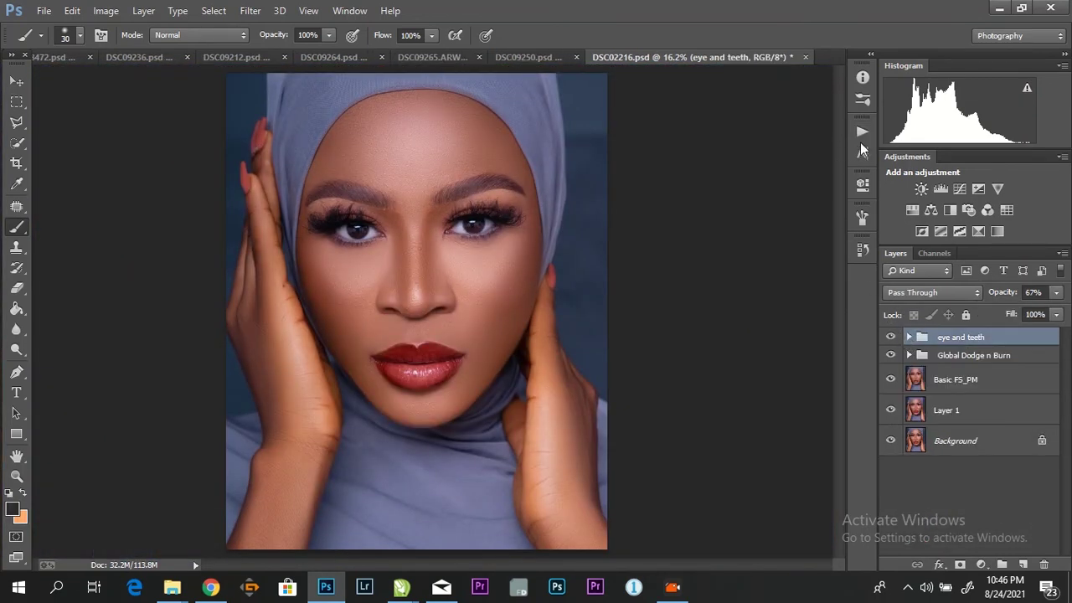